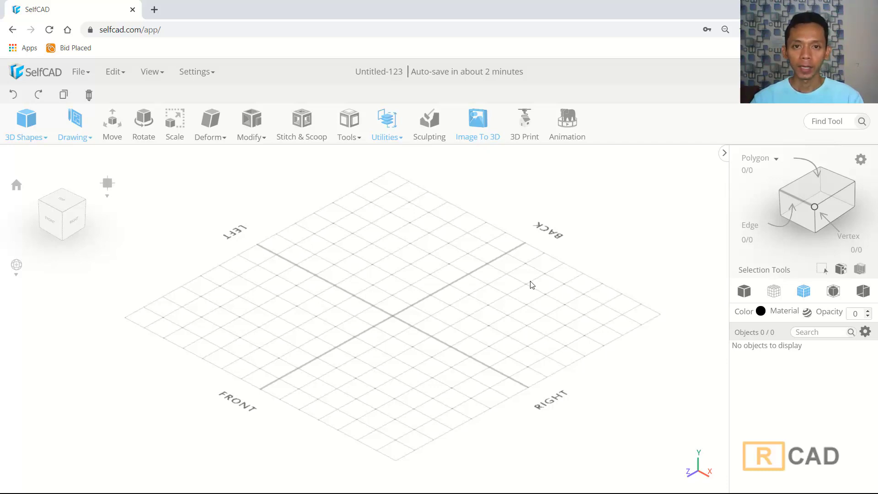
Add a cube near the grid's centre and subdivide it with Resolution at detail level 1
{"action": "left_click", "coordinate": [26, 123]}
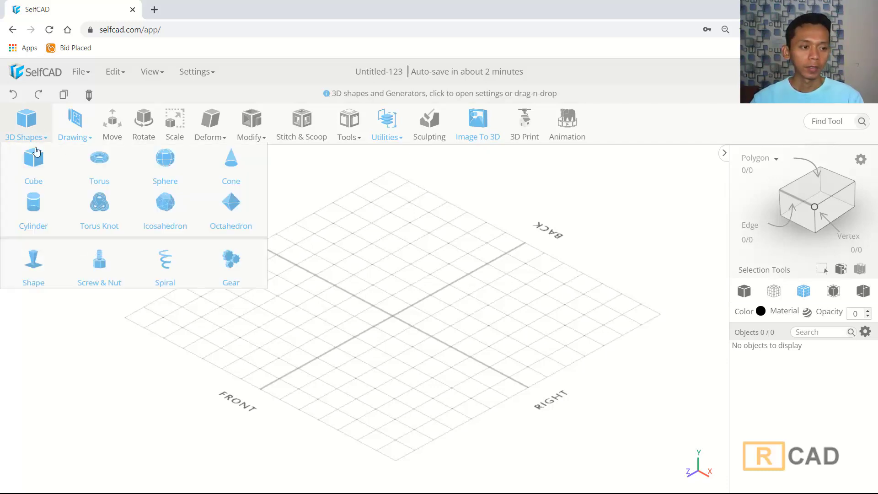
{"action": "left_click_drag", "start_coordinate": [35, 160], "coordinate": [406, 321]}
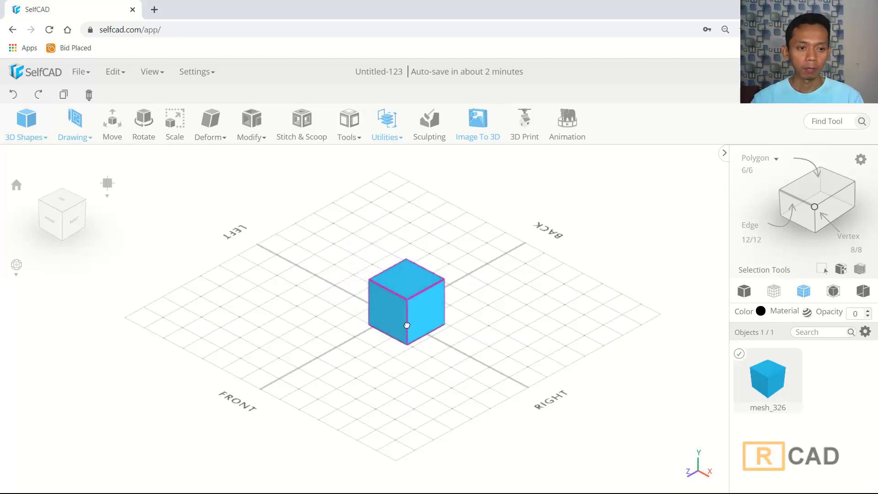
{"action": "left_click", "coordinate": [262, 124]}
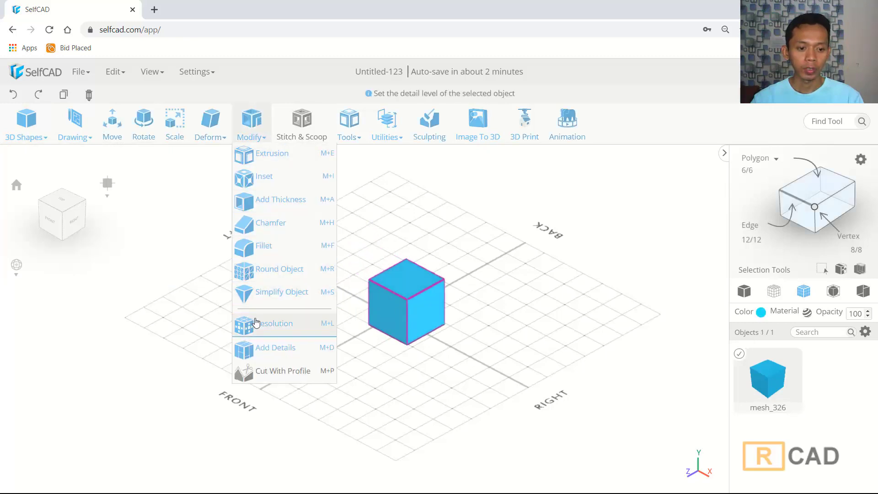
{"action": "left_click", "coordinate": [256, 321]}
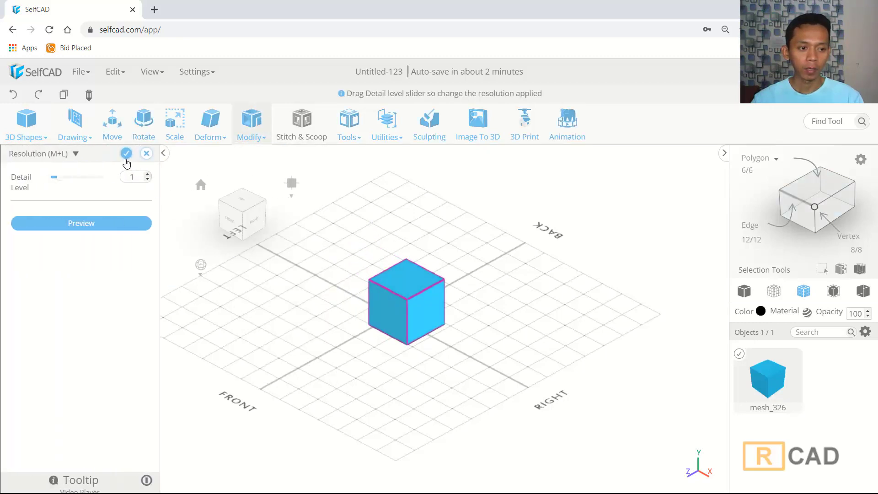
{"action": "left_click", "coordinate": [126, 158]}
Scale the cube into a flat, elongated block with X at 160 and Y at 50, then deselect it
{"action": "right_click_drag", "start_coordinate": [314, 323], "coordinate": [376, 345]}
{"action": "left_click", "coordinate": [174, 124]}
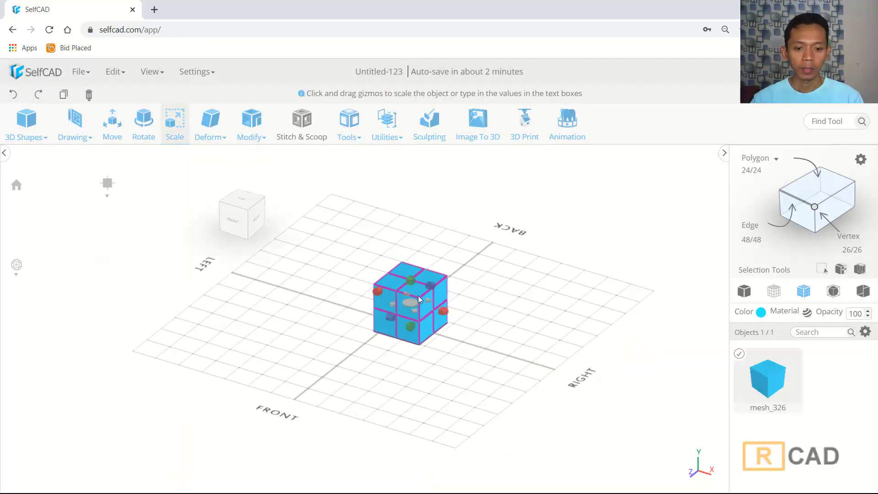
{"action": "scroll", "coordinate": [418, 296], "scroll_direction": "up", "scroll_amount": 3}
{"action": "left_click_drag", "start_coordinate": [399, 270], "coordinate": [404, 306]}
{"action": "right_click_drag", "start_coordinate": [404, 306], "coordinate": [454, 340]}
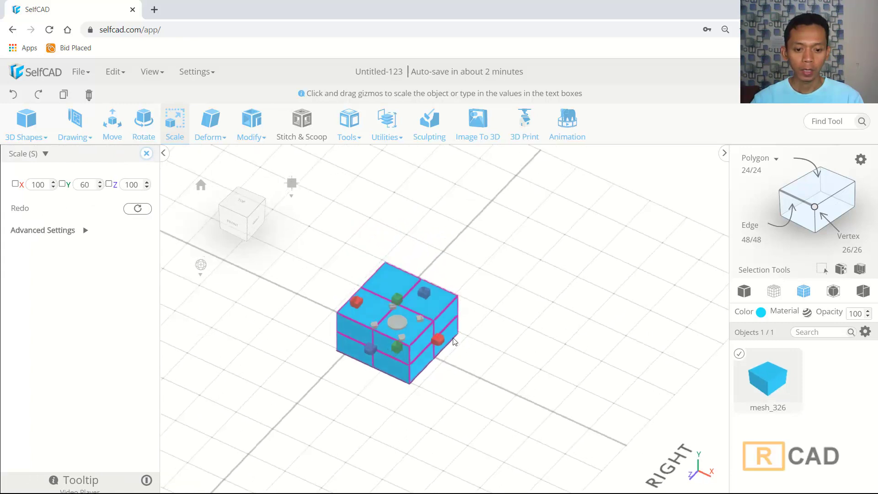
{"action": "left_click_drag", "start_coordinate": [440, 341], "coordinate": [478, 366]}
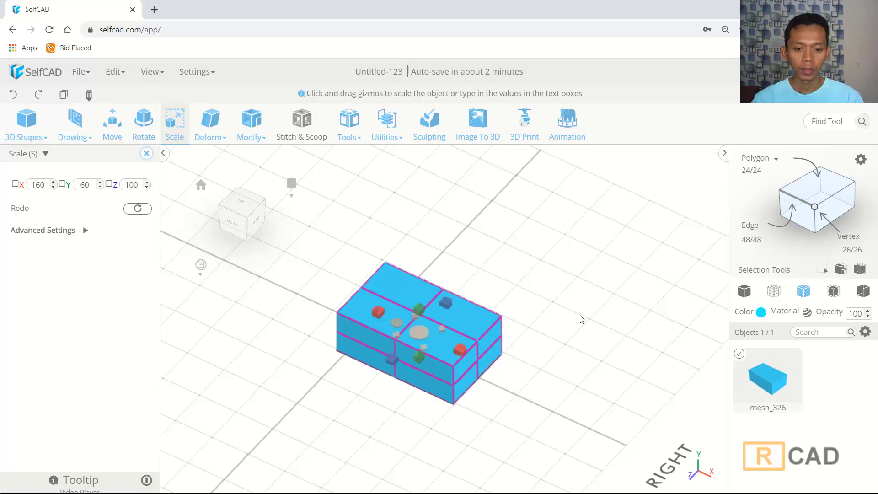
{"action": "right_click_drag", "start_coordinate": [580, 318], "coordinate": [564, 290]}
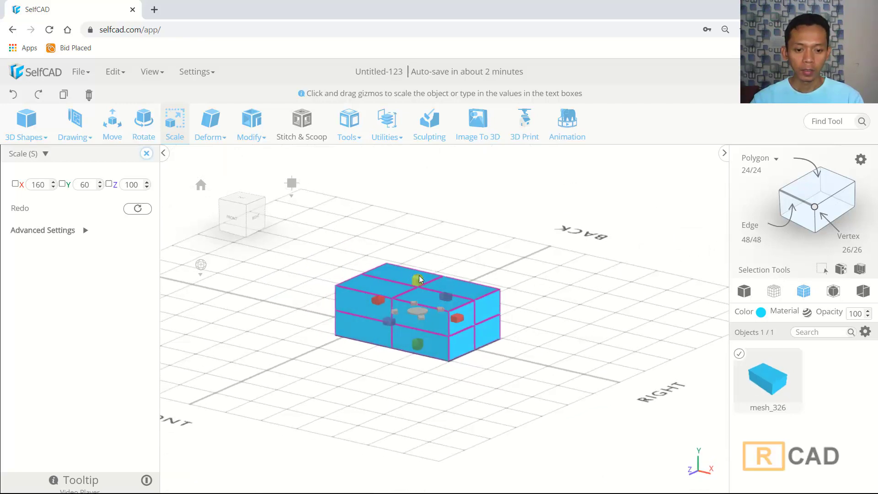
{"action": "left_click_drag", "start_coordinate": [419, 279], "coordinate": [421, 297]}
{"action": "right_click_drag", "start_coordinate": [561, 273], "coordinate": [581, 275]}
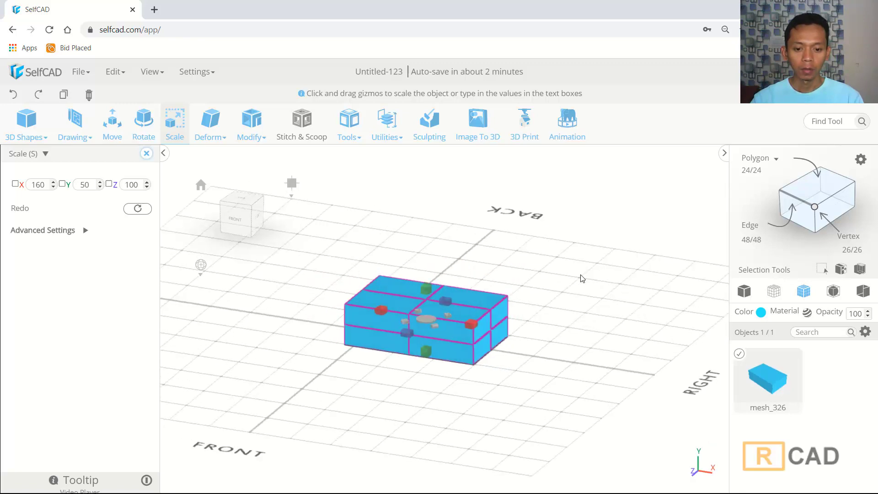
{"action": "left_click", "coordinate": [579, 274]}
Select the four polygons on the block's underside and scale them inward from both ends to X 117
{"action": "right_click_drag", "start_coordinate": [547, 251], "coordinate": [543, 270]}
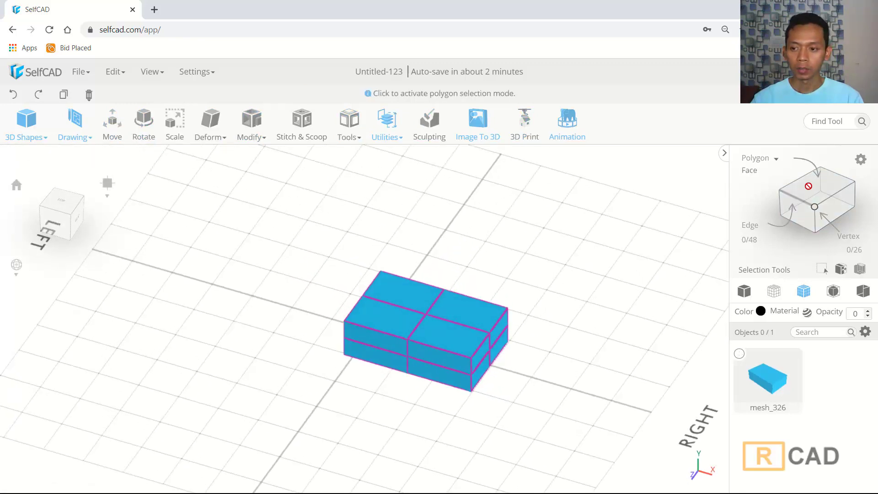
{"action": "left_click", "coordinate": [444, 308]}
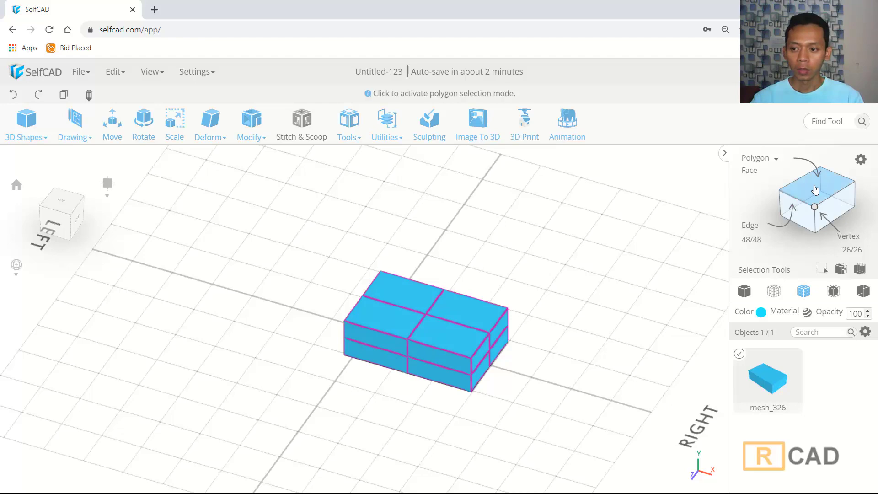
{"action": "left_click", "coordinate": [815, 189]}
{"action": "right_click_drag", "start_coordinate": [586, 270], "coordinate": [598, 222]}
{"action": "left_click", "coordinate": [446, 316]}
{"action": "left_click", "coordinate": [444, 314]}
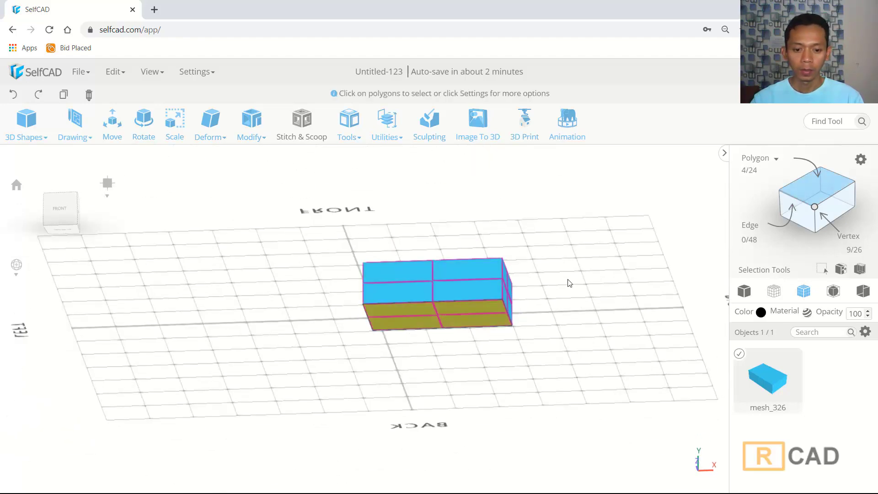
{"action": "right_click_drag", "start_coordinate": [568, 279], "coordinate": [522, 268]}
{"action": "left_click", "coordinate": [172, 131]}
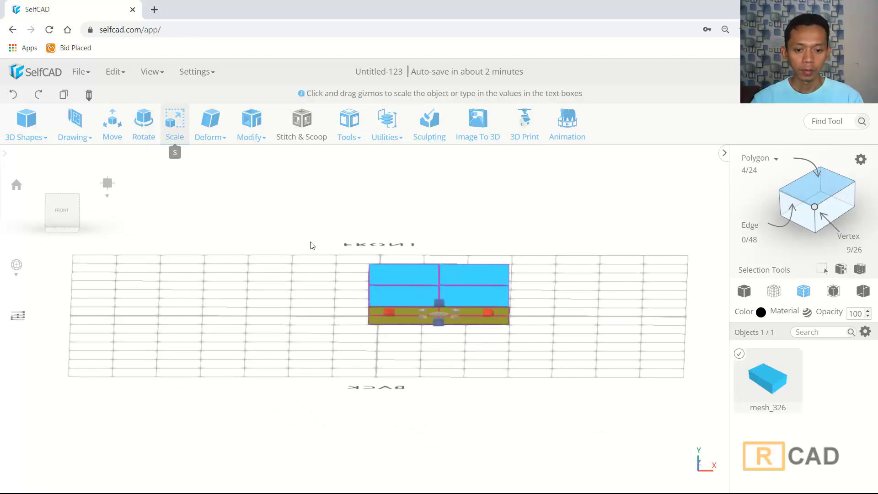
{"action": "right_click_drag", "start_coordinate": [319, 263], "coordinate": [379, 347]}
{"action": "left_click_drag", "start_coordinate": [389, 323], "coordinate": [414, 328]}
{"action": "right_click_drag", "start_coordinate": [413, 327], "coordinate": [502, 311]}
{"action": "left_click_drag", "start_coordinate": [502, 311], "coordinate": [470, 310]}
{"action": "right_click_drag", "start_coordinate": [471, 315], "coordinate": [509, 371]}
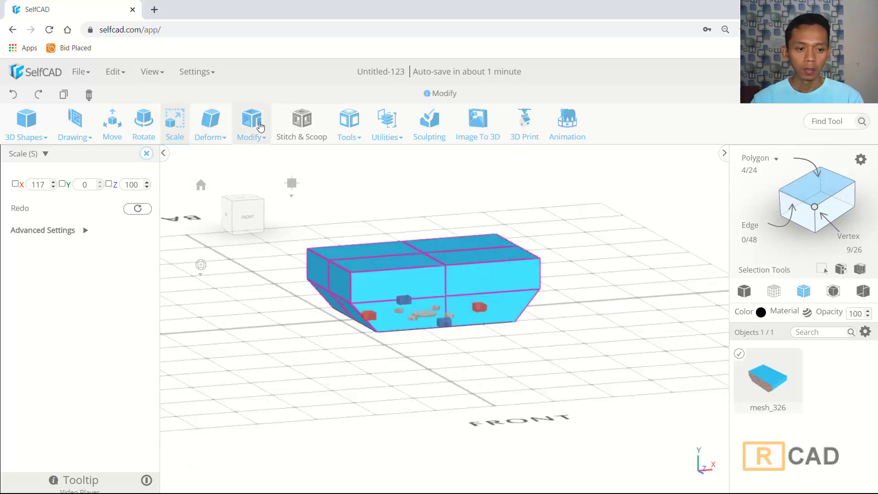
Add an edge loop around the block's upper side faces, about 15.28 mm above the middle edge loop, using Add Details
{"action": "left_click", "coordinate": [252, 123]}
{"action": "left_click", "coordinate": [290, 348]}
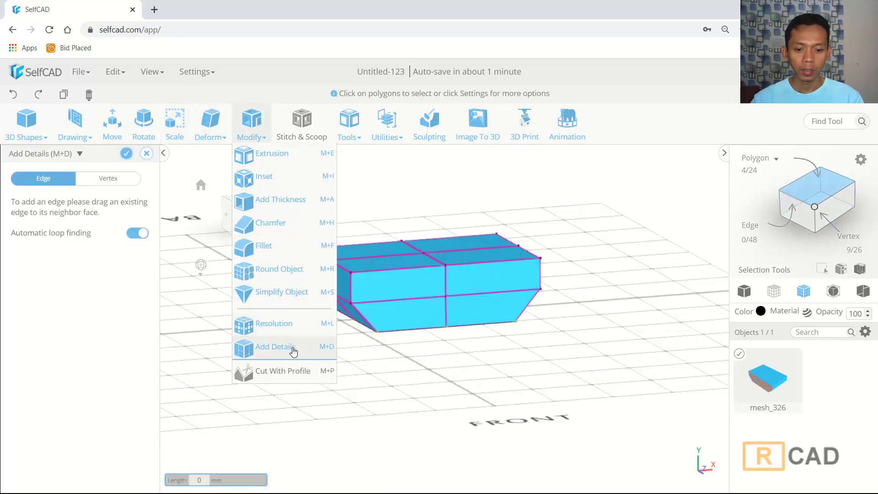
{"action": "scroll", "coordinate": [427, 297], "scroll_direction": "up", "scroll_amount": 2}
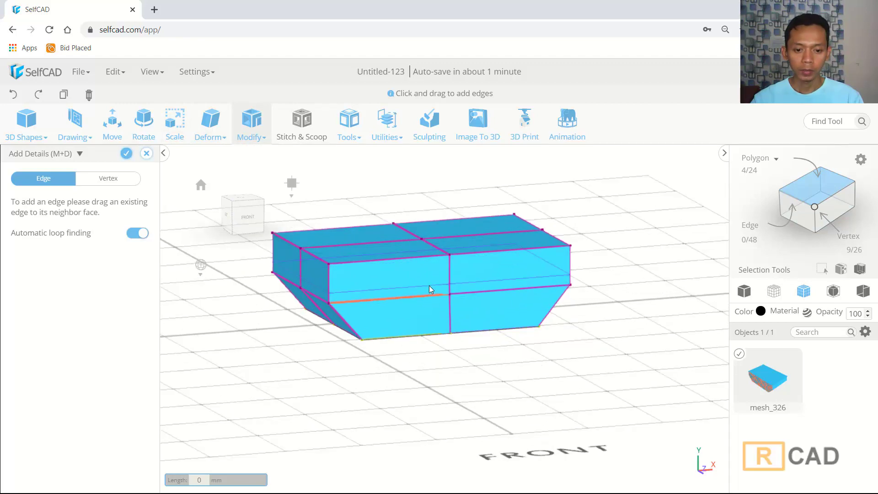
{"action": "left_click_drag", "start_coordinate": [428, 285], "coordinate": [434, 271]}
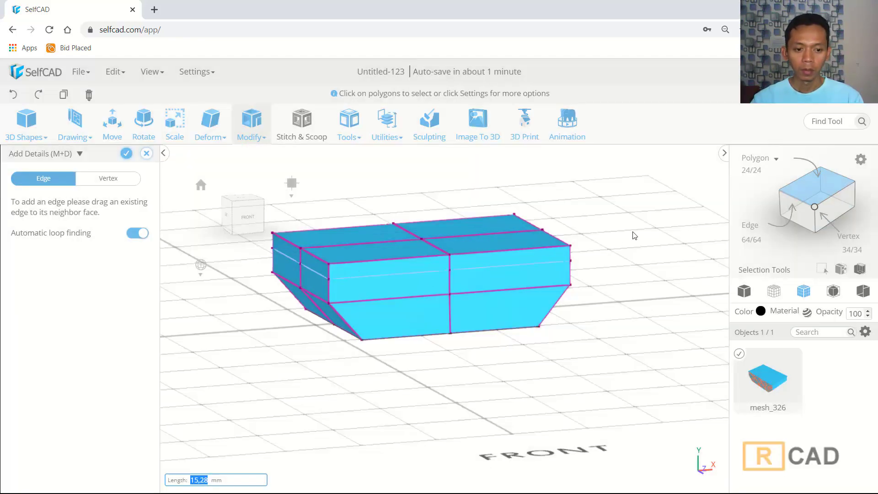
{"action": "left_click", "coordinate": [127, 154]}
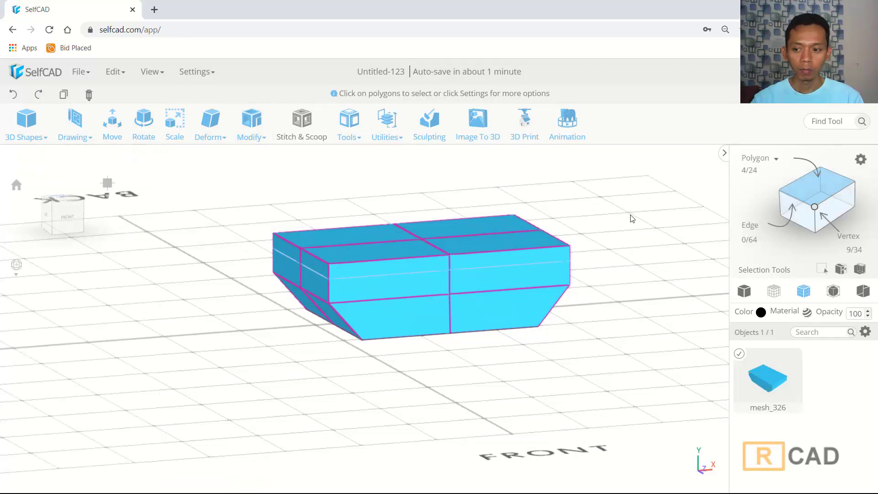
Select the four end edges of the block's top face and scale them inward from both ends to X 104
{"action": "left_click", "coordinate": [796, 202]}
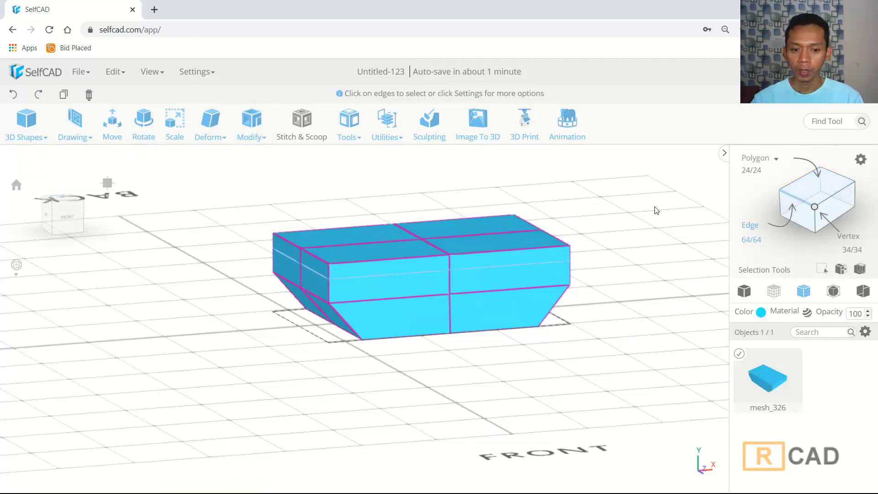
{"action": "left_click_drag", "start_coordinate": [655, 208], "coordinate": [594, 243]}
{"action": "left_click", "coordinate": [313, 284]}
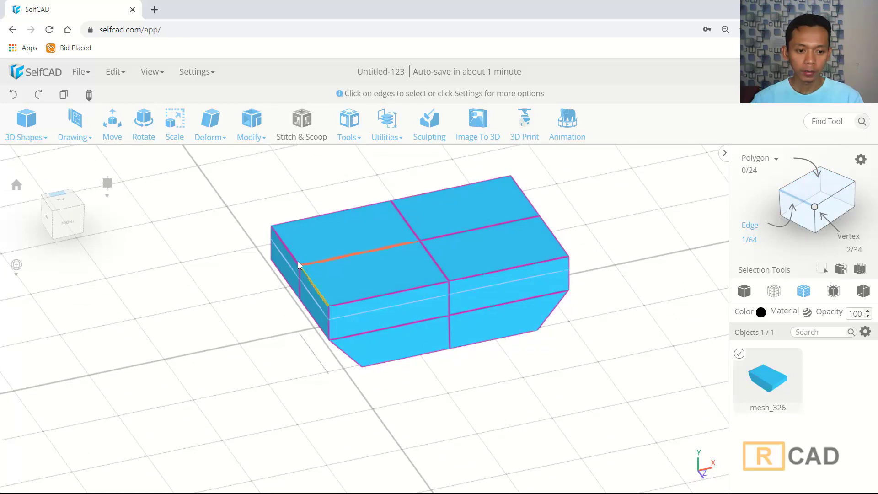
{"action": "left_click", "coordinate": [530, 211]}
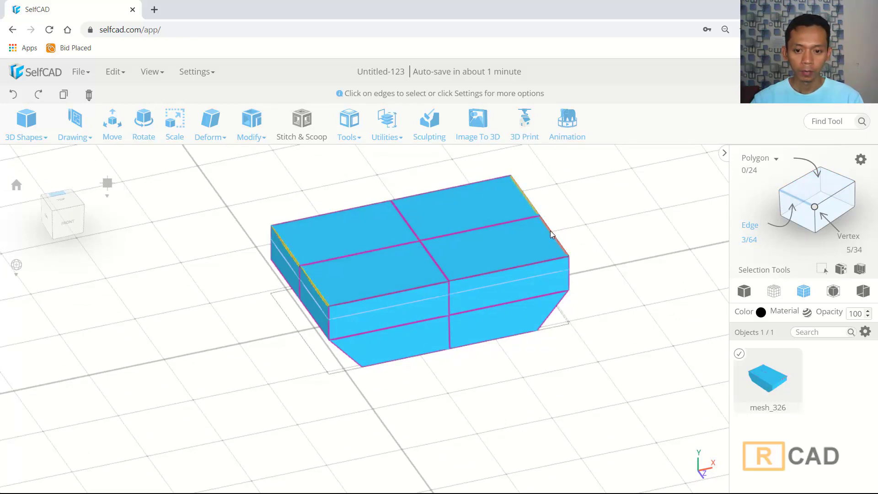
{"action": "left_click", "coordinate": [174, 127]}
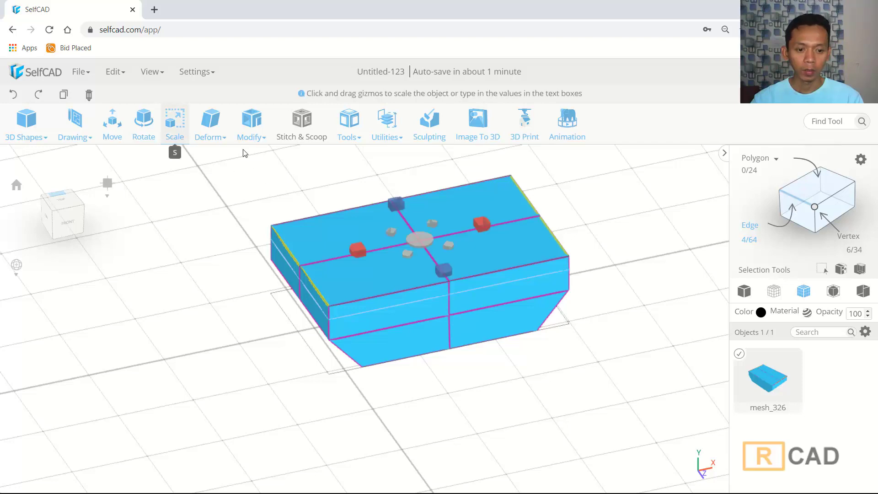
{"action": "left_click_drag", "start_coordinate": [363, 254], "coordinate": [385, 264]}
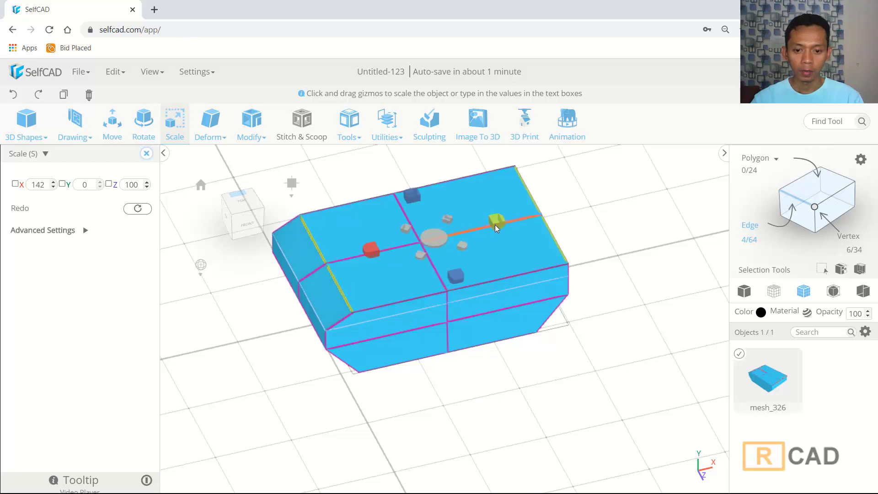
{"action": "left_click_drag", "start_coordinate": [495, 224], "coordinate": [440, 238]}
{"action": "right_click_drag", "start_coordinate": [620, 254], "coordinate": [629, 251]}
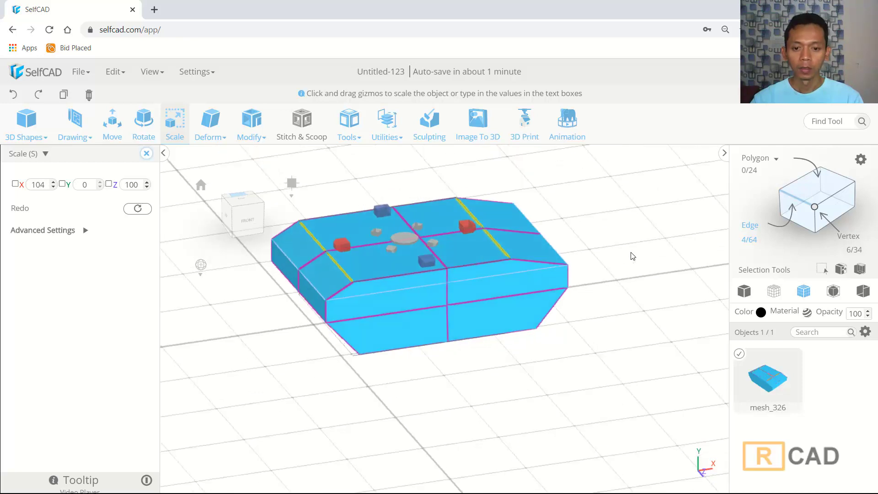
{"action": "left_click", "coordinate": [648, 245]}
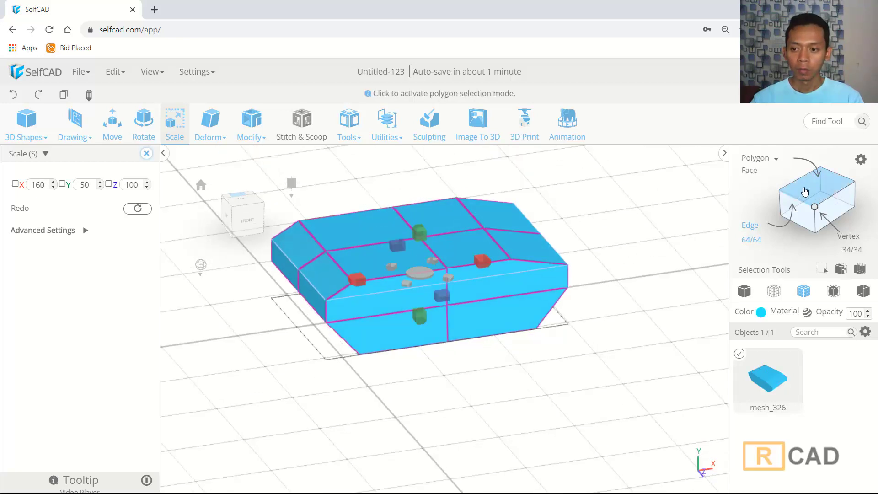
Select the four central polygons on top of the body and extrude them upward by about 23.25
{"action": "left_click", "coordinate": [816, 193]}
{"action": "right_click_drag", "start_coordinate": [629, 294], "coordinate": [656, 301]}
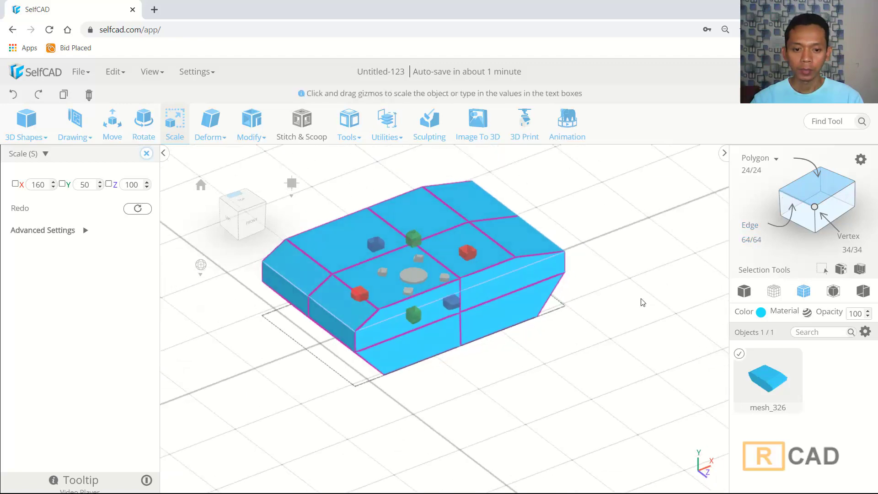
{"action": "left_click", "coordinate": [373, 247]}
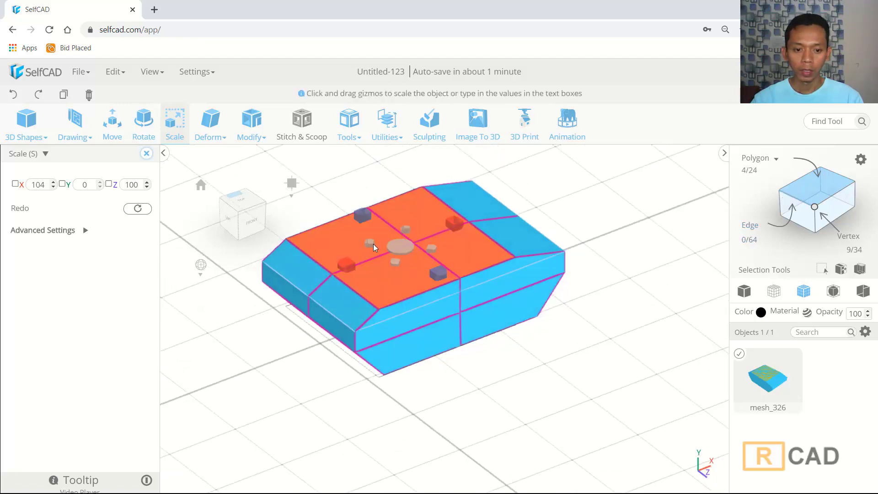
{"action": "mouse_move", "coordinate": [646, 289]}
{"action": "right_mouse_down"}
{"action": "mouse_move", "coordinate": [637, 288]}
{"action": "mouse_move", "coordinate": [637, 275]}
{"action": "mouse_move", "coordinate": [633, 281]}
{"action": "right_mouse_up"}
{"action": "scroll", "coordinate": [617, 279], "scroll_direction": "up", "scroll_amount": 2}
{"action": "left_click", "coordinate": [249, 140]}
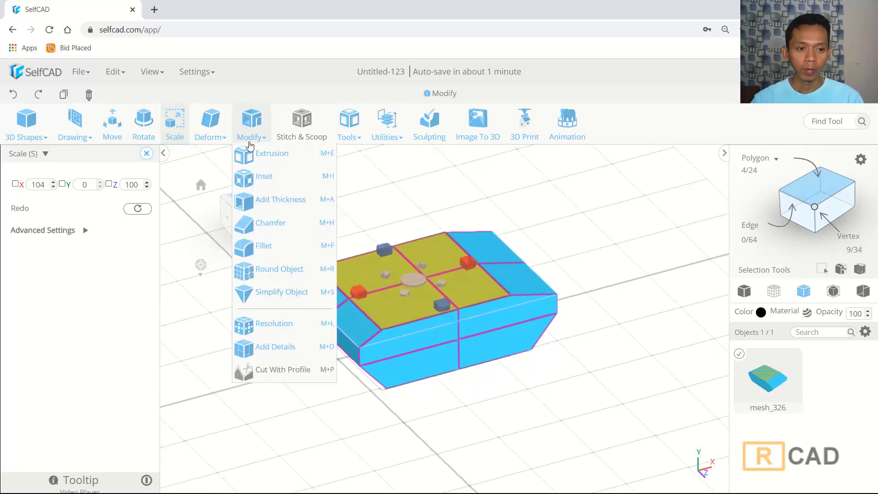
{"action": "left_click", "coordinate": [252, 152]}
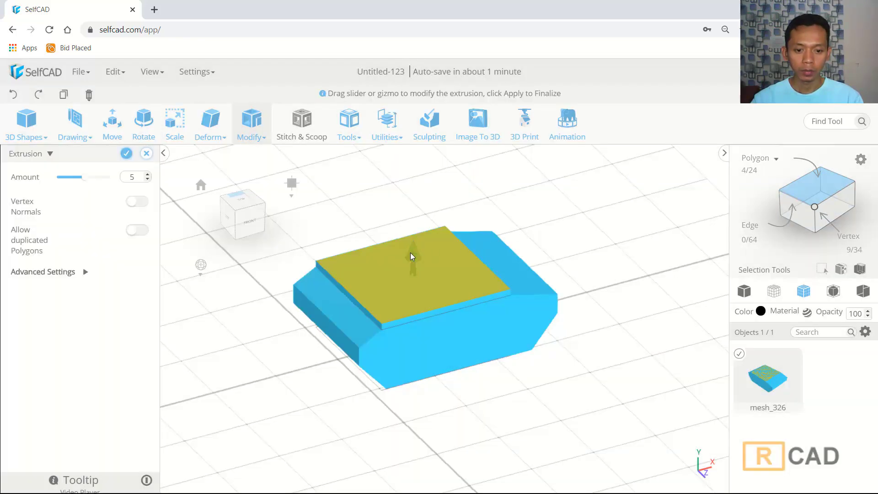
{"action": "left_click_drag", "start_coordinate": [410, 252], "coordinate": [416, 236]}
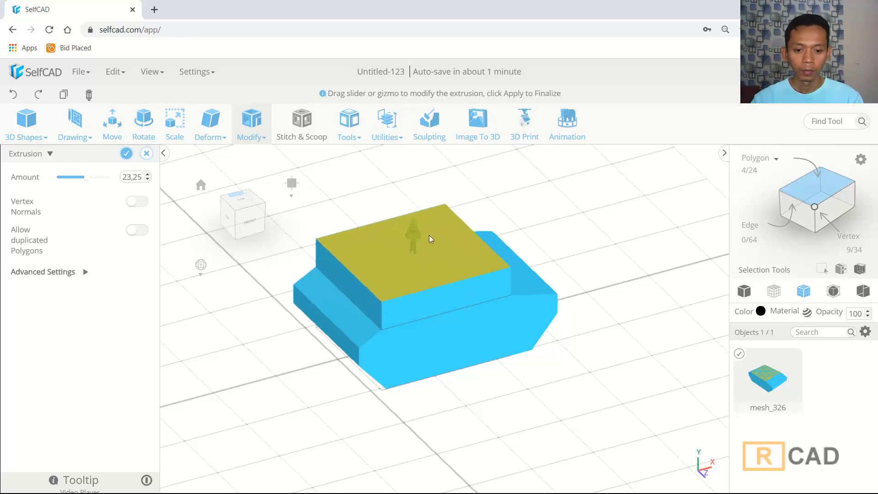
{"action": "left_click_drag", "start_coordinate": [616, 243], "coordinate": [598, 232]}
{"action": "left_click", "coordinate": [127, 153]}
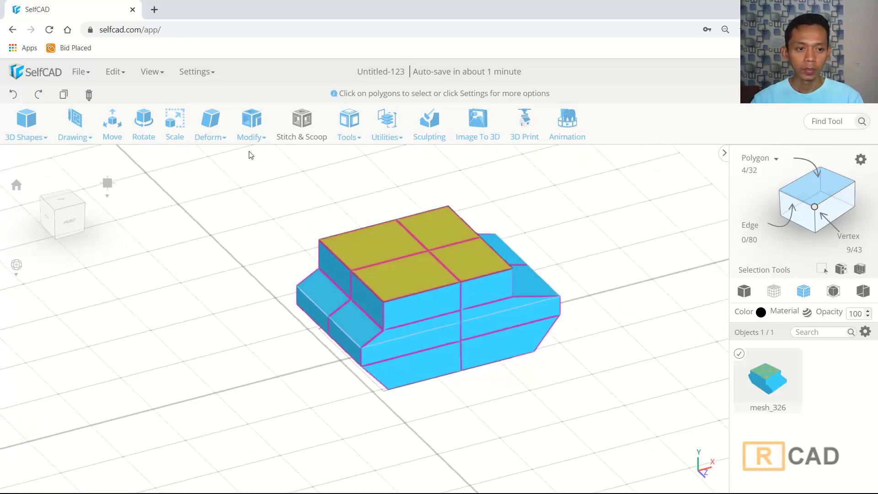
Inset the raised top face by about 17.64, confirming the change by switching to the Move tool
{"action": "left_click", "coordinate": [254, 135]}
{"action": "left_click", "coordinate": [257, 177]}
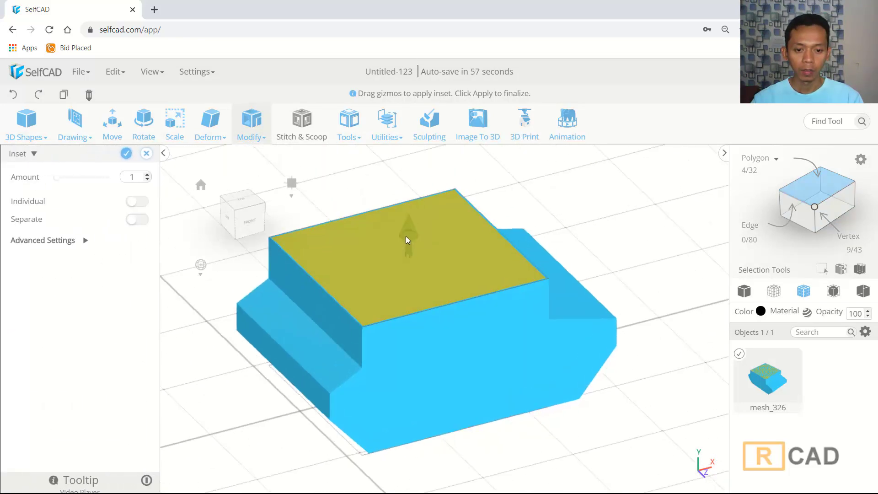
{"action": "left_click_drag", "start_coordinate": [406, 235], "coordinate": [407, 212]}
{"action": "left_click_drag", "start_coordinate": [631, 220], "coordinate": [629, 242]}
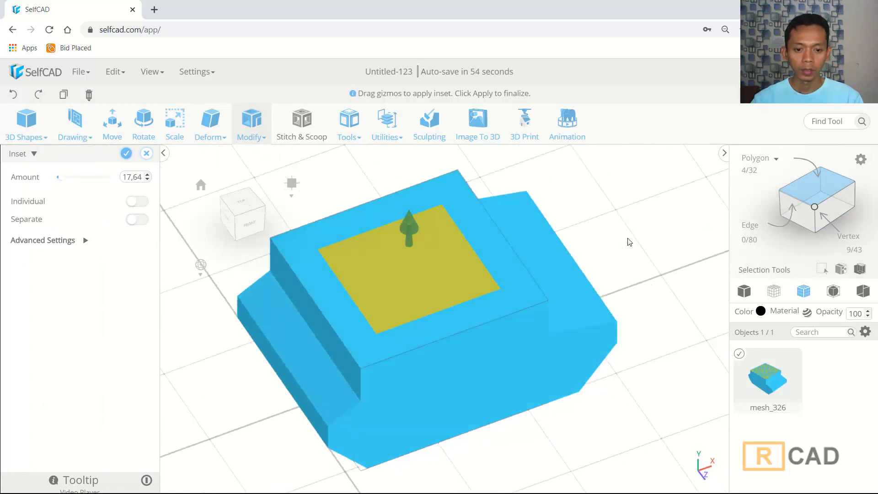
{"action": "left_click", "coordinate": [113, 123]}
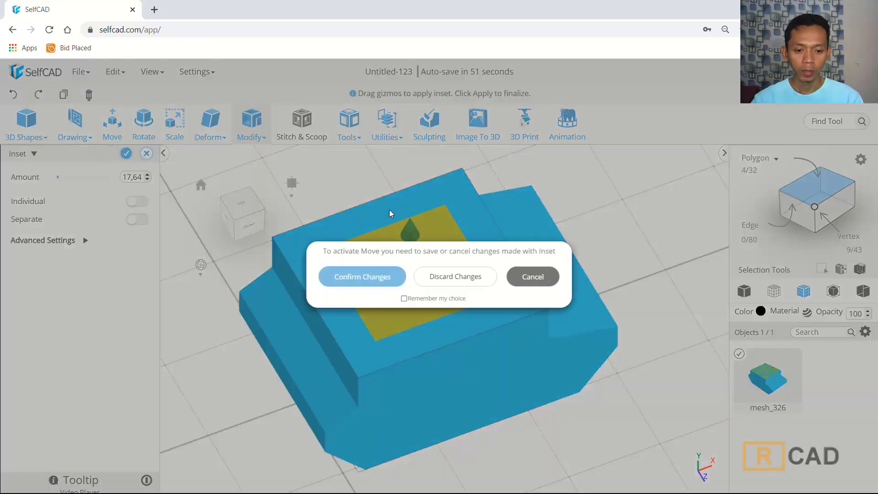
{"action": "left_click", "coordinate": [396, 275]}
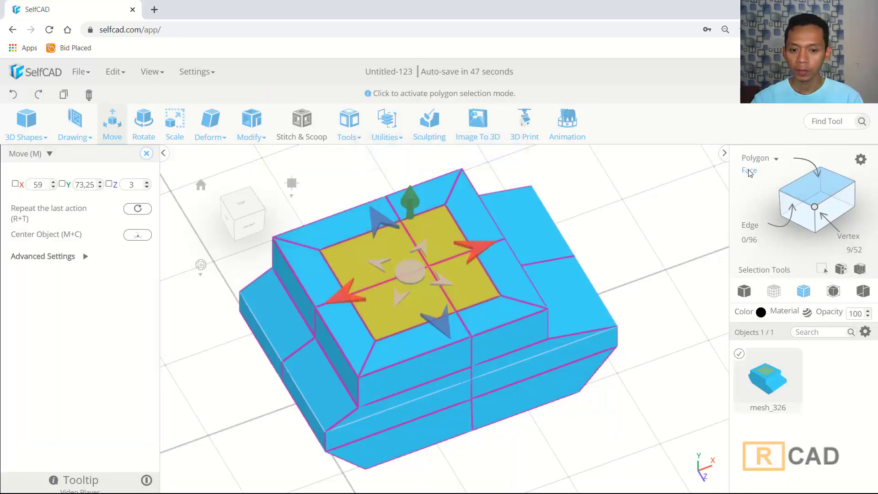
Select the four inset faces on top of the body and move them lengthwise to X 51
{"action": "left_click", "coordinate": [749, 170]}
{"action": "left_click", "coordinate": [399, 245]}
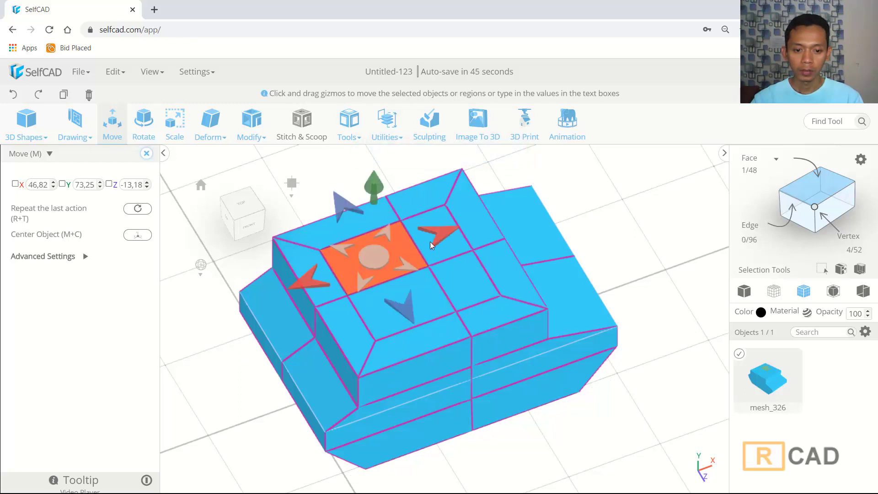
{"action": "left_click", "coordinate": [473, 284]}
{"action": "left_click", "coordinate": [393, 322]}
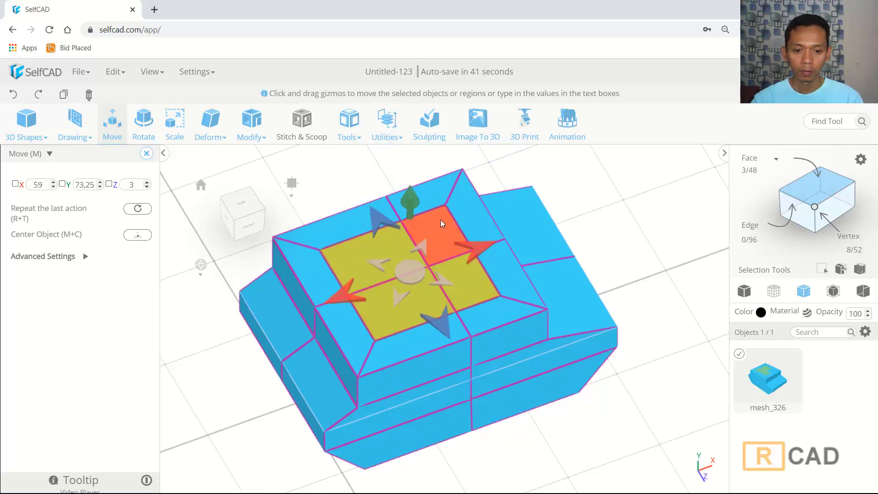
{"action": "left_click", "coordinate": [442, 223]}
{"action": "left_click_drag", "start_coordinate": [485, 245], "coordinate": [470, 249]}
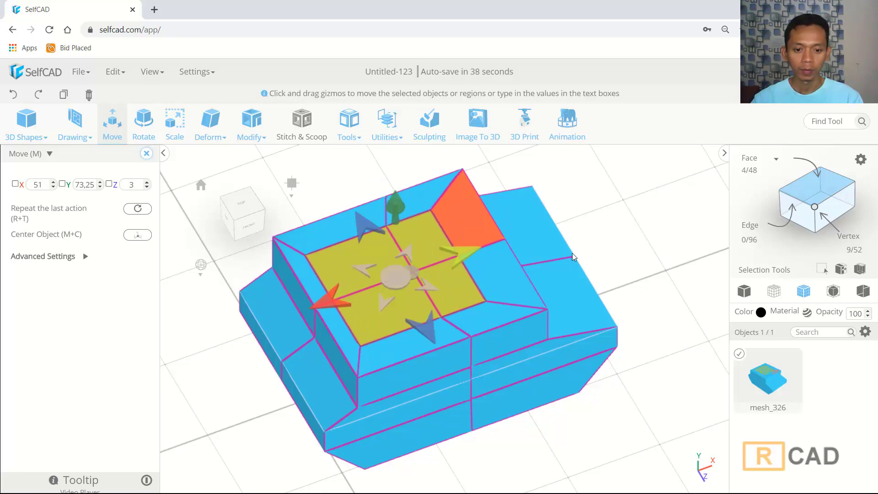
Extrude the four inset top faces upward by about 32.51
{"action": "right_click_drag", "start_coordinate": [656, 271], "coordinate": [656, 251]}
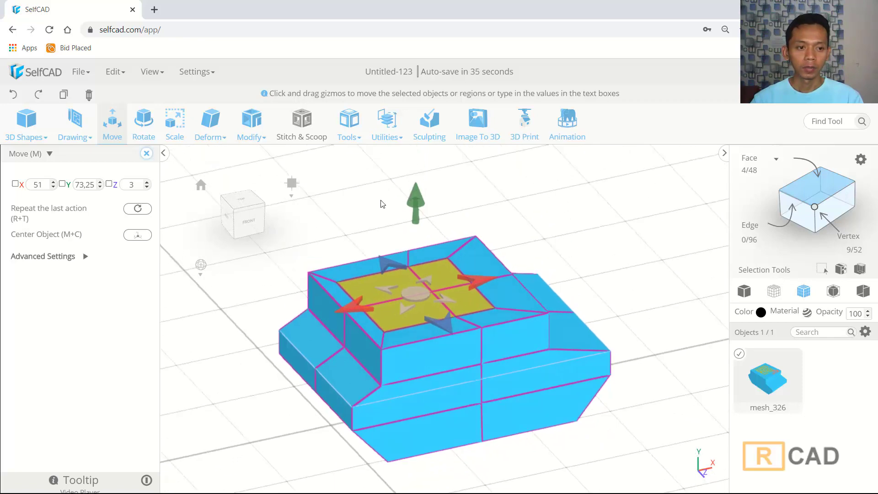
{"action": "left_click", "coordinate": [251, 123]}
{"action": "left_click", "coordinate": [258, 154]}
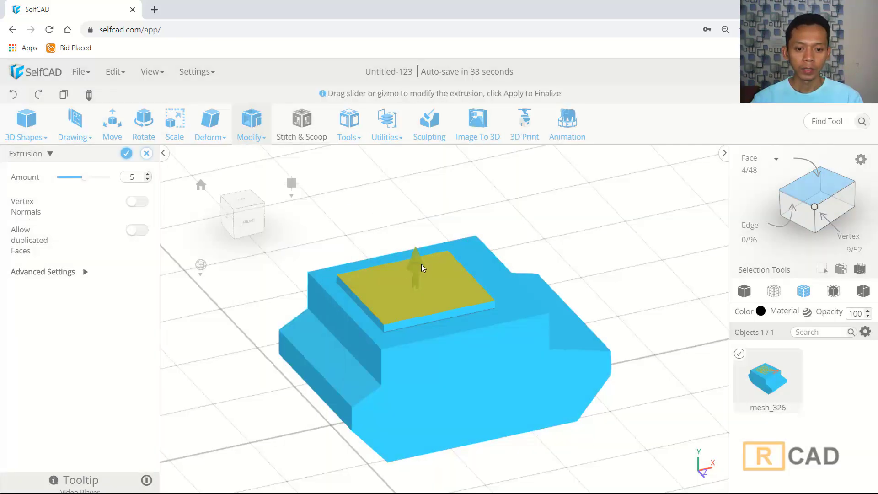
{"action": "left_click_drag", "start_coordinate": [421, 264], "coordinate": [416, 227]}
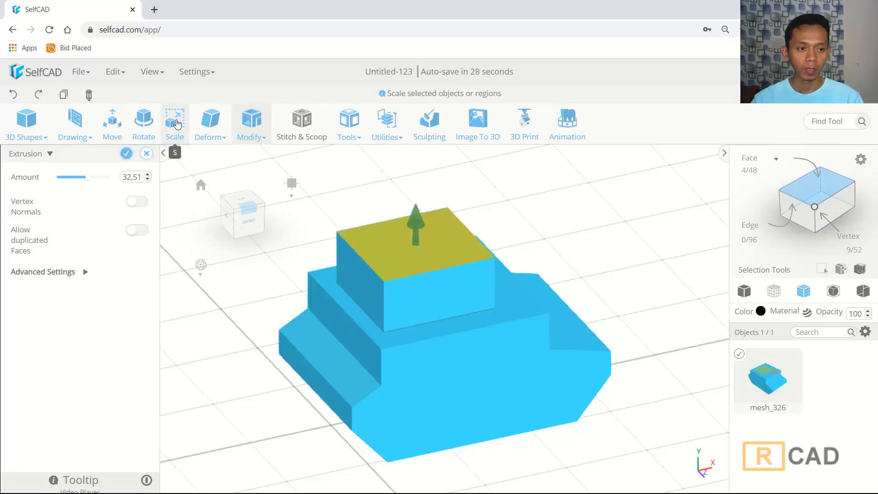
Apply the extrusion and taper the new block by scaling its top faces to about X 44.7 and Z 42.1
{"action": "left_click", "coordinate": [175, 122]}
{"action": "left_click", "coordinate": [358, 276]}
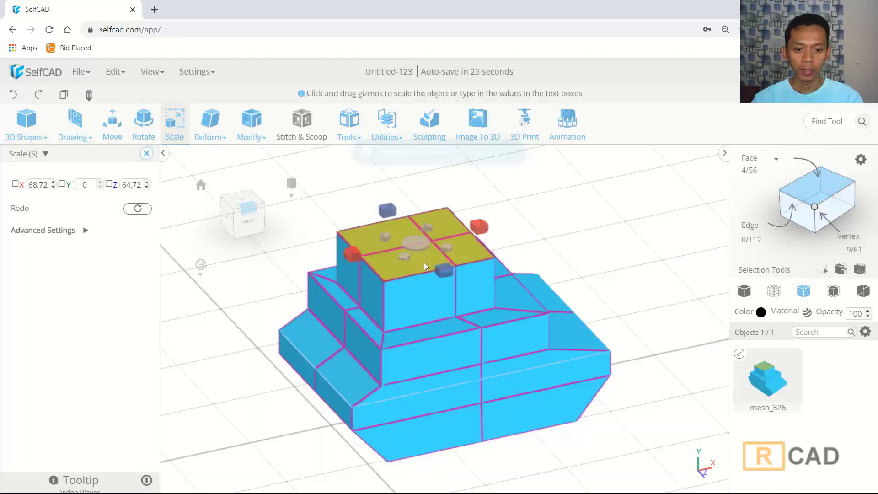
{"action": "left_click_drag", "start_coordinate": [419, 244], "coordinate": [413, 197]}
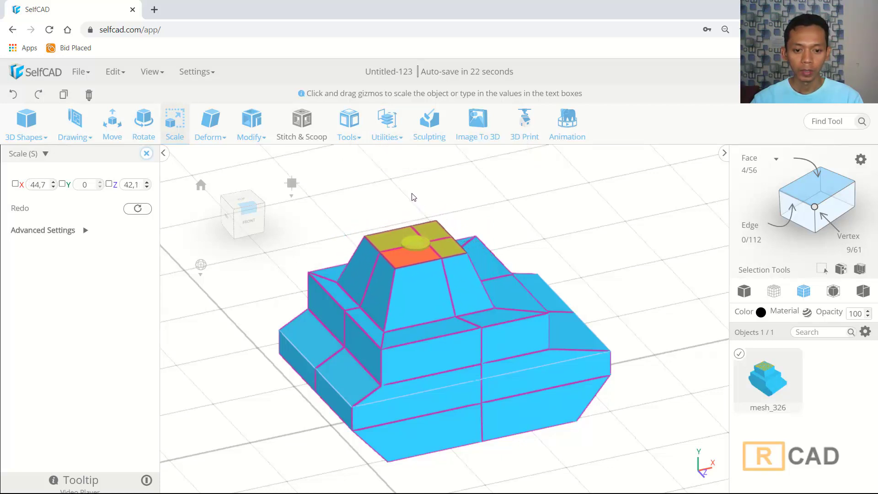
Select the middle tier's four upper corner vertices and scale them inward to about X 92.47 and Z 88.91
{"action": "right_click_drag", "start_coordinate": [608, 287], "coordinate": [583, 233]}
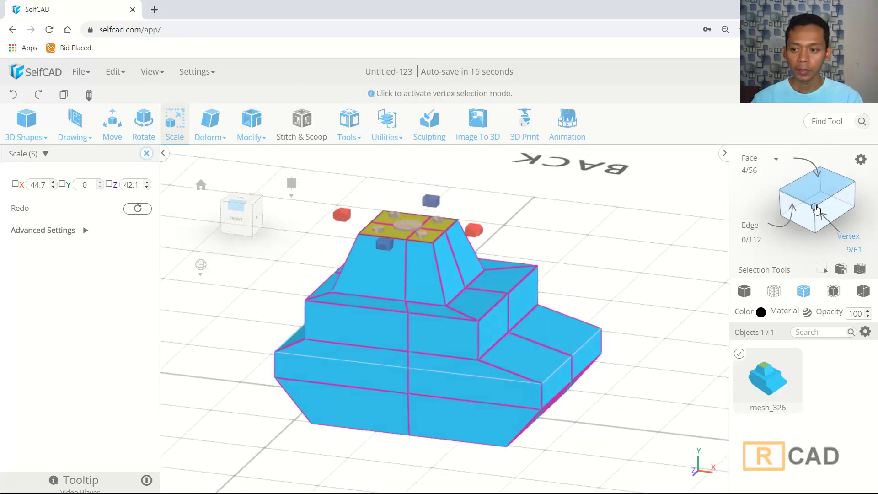
{"action": "left_click", "coordinate": [816, 209]}
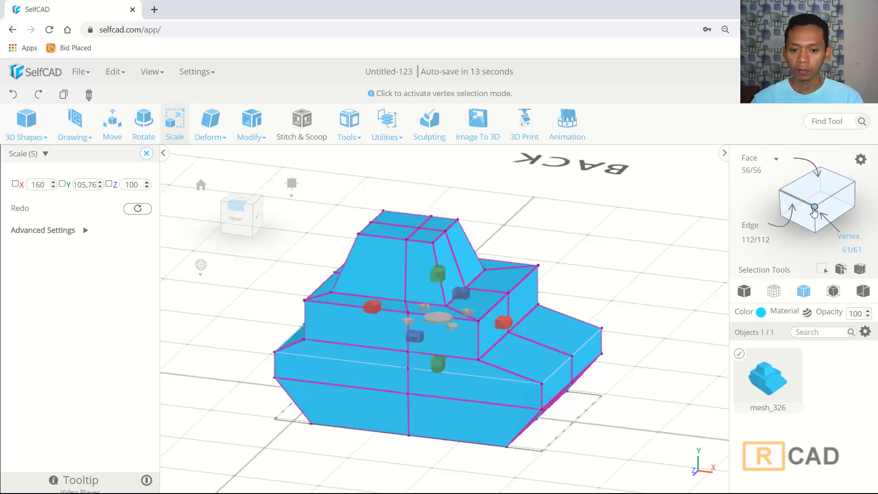
{"action": "right_click_drag", "start_coordinate": [636, 237], "coordinate": [642, 260]}
{"action": "left_click_drag", "start_coordinate": [567, 262], "coordinate": [520, 280]}
{"action": "right_click_drag", "start_coordinate": [564, 235], "coordinate": [451, 224]}
{"action": "left_click_drag", "start_coordinate": [443, 235], "coordinate": [408, 256], "text": "shift"}
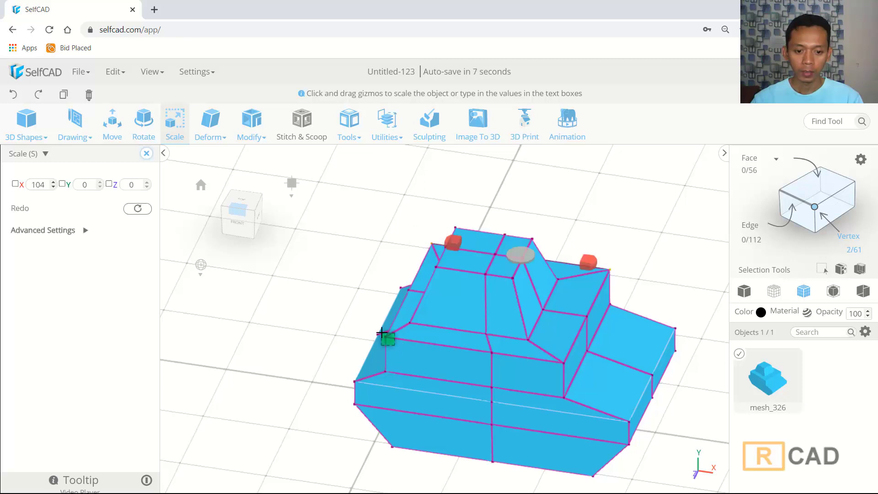
{"action": "left_click_drag", "start_coordinate": [381, 333], "coordinate": [382, 333], "text": "shift"}
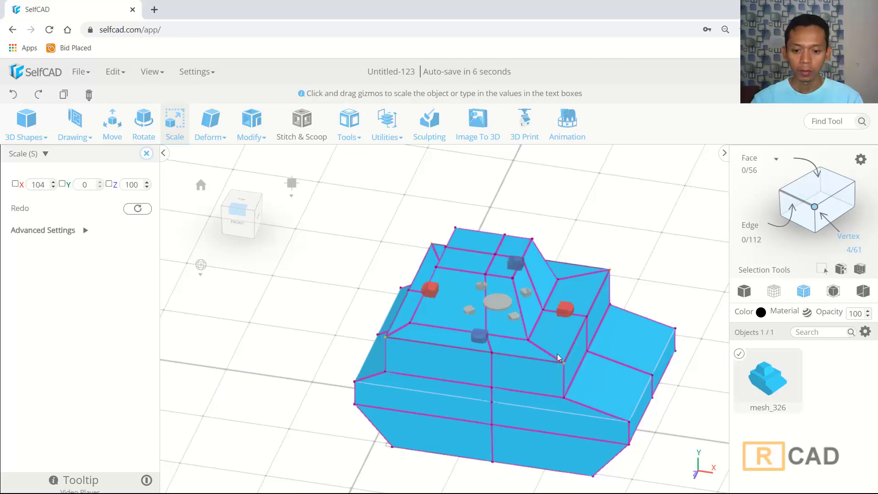
{"action": "right_click_drag", "start_coordinate": [626, 241], "coordinate": [593, 273]}
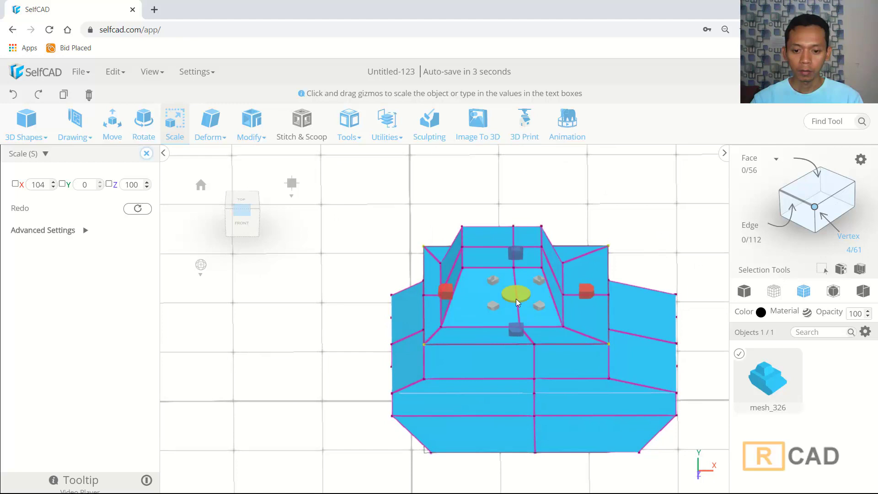
{"action": "left_click_drag", "start_coordinate": [516, 298], "coordinate": [516, 277]}
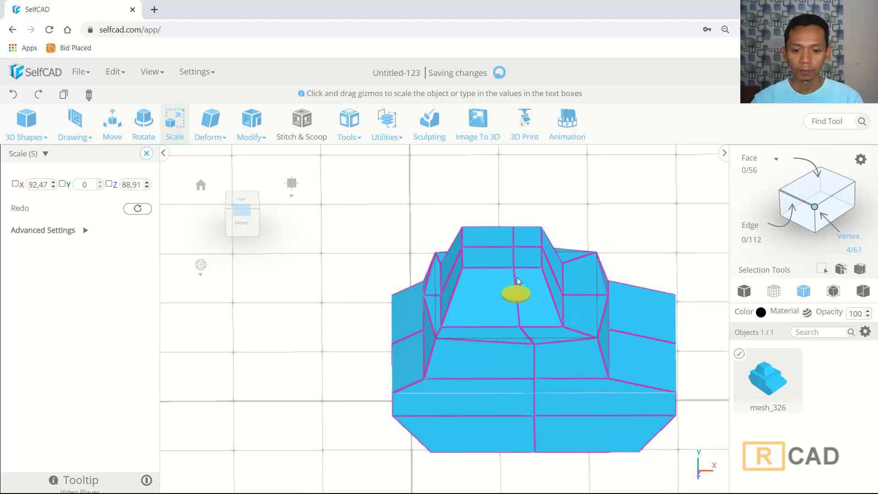
Select the four corner vertices at the base of the middle tier and scale them inward to about X 91.75 and Z 88.22
{"action": "right_click_drag", "start_coordinate": [284, 345], "coordinate": [400, 325]}
{"action": "key", "text": "ctrl+a"}
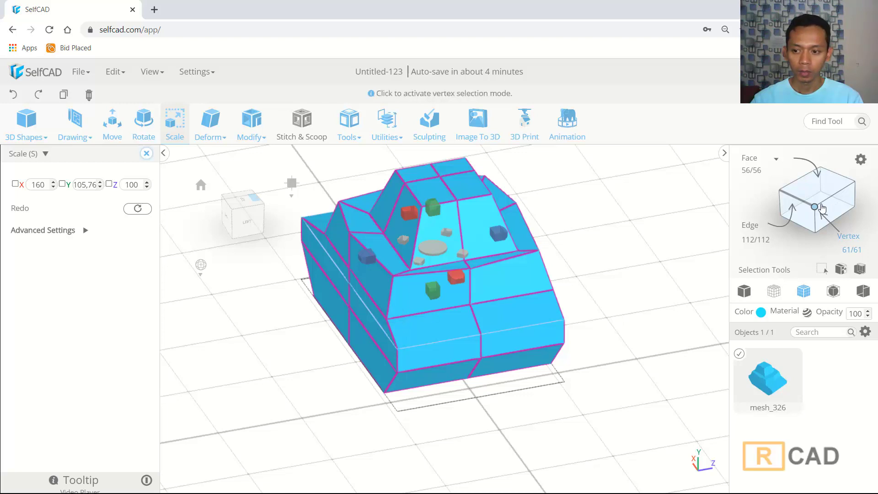
{"action": "left_click", "coordinate": [814, 209]}
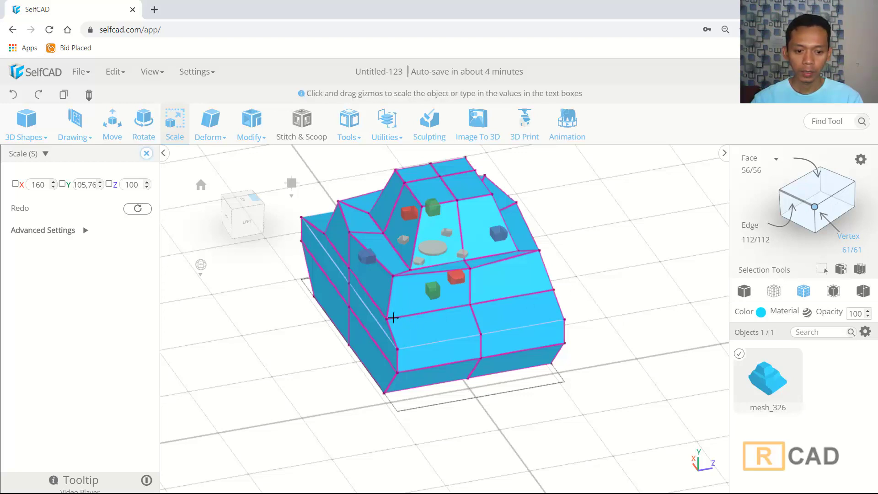
{"action": "left_click", "coordinate": [387, 319]}
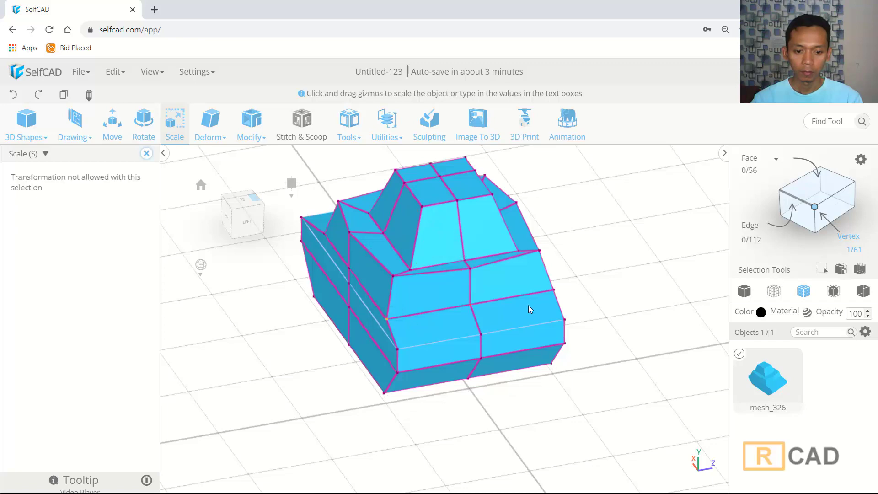
{"action": "left_click_drag", "start_coordinate": [533, 297], "coordinate": [534, 298]}
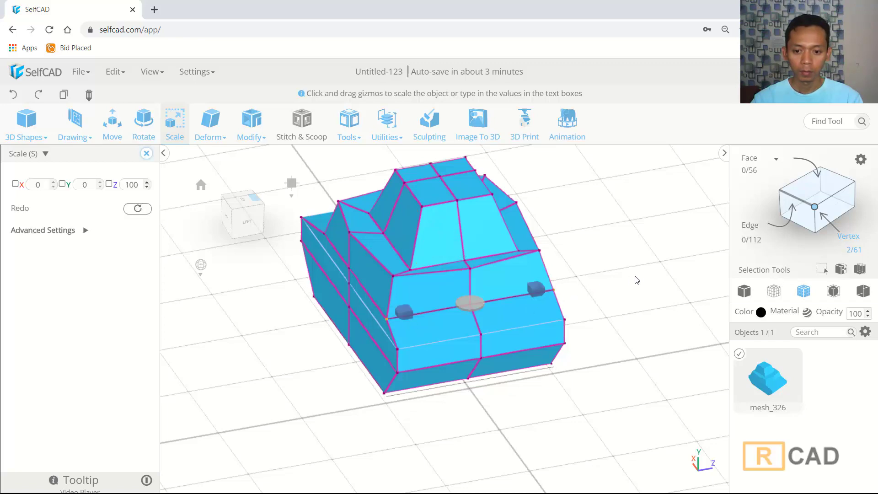
{"action": "right_click_drag", "start_coordinate": [616, 282], "coordinate": [514, 302]}
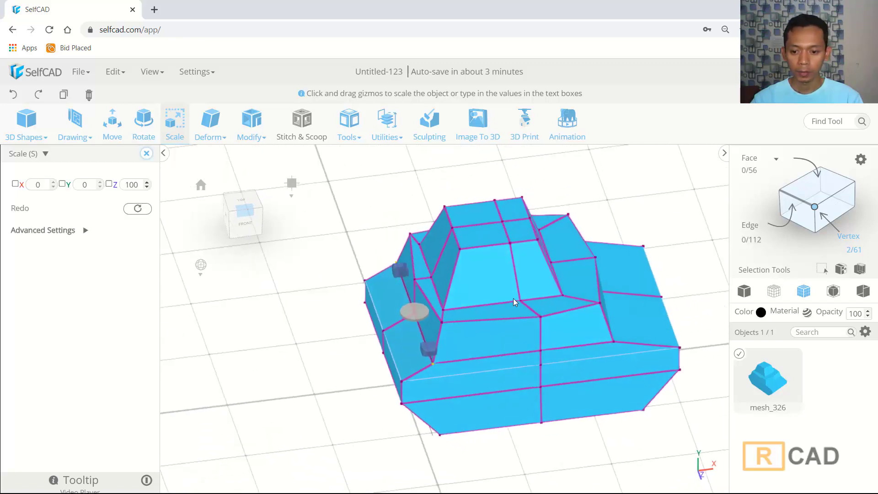
{"action": "left_click", "coordinate": [612, 342]}
{"action": "right_click_drag", "start_coordinate": [612, 342], "coordinate": [610, 311]}
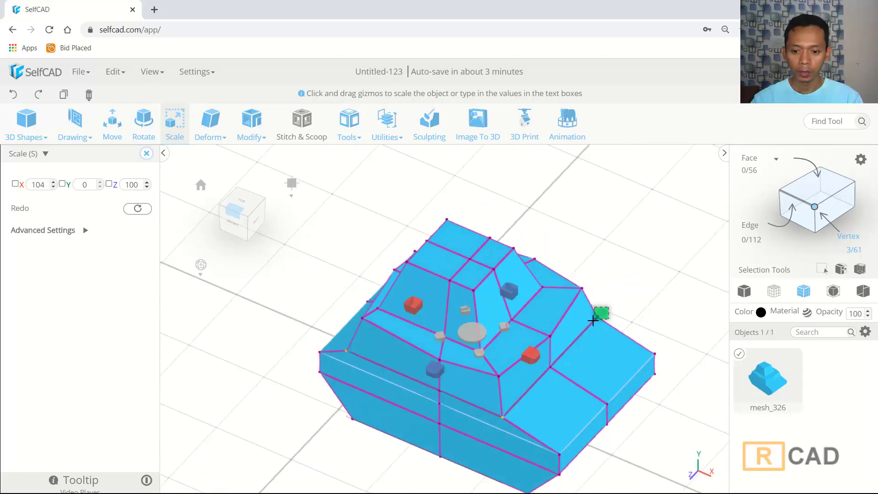
{"action": "left_click_drag", "start_coordinate": [593, 321], "coordinate": [594, 320]}
{"action": "left_click_drag", "start_coordinate": [480, 336], "coordinate": [485, 316]}
Select the four polygons on the underside of the hull and scale them slightly inward in X and Z
{"action": "right_click_drag", "start_coordinate": [258, 284], "coordinate": [305, 271]}
{"action": "right_click_drag", "start_coordinate": [413, 267], "coordinate": [624, 262]}
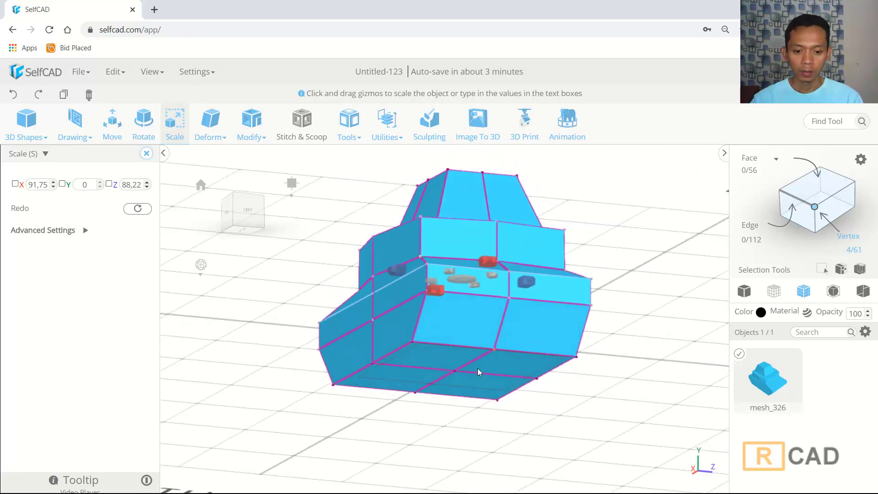
{"action": "left_click", "coordinate": [810, 198]}
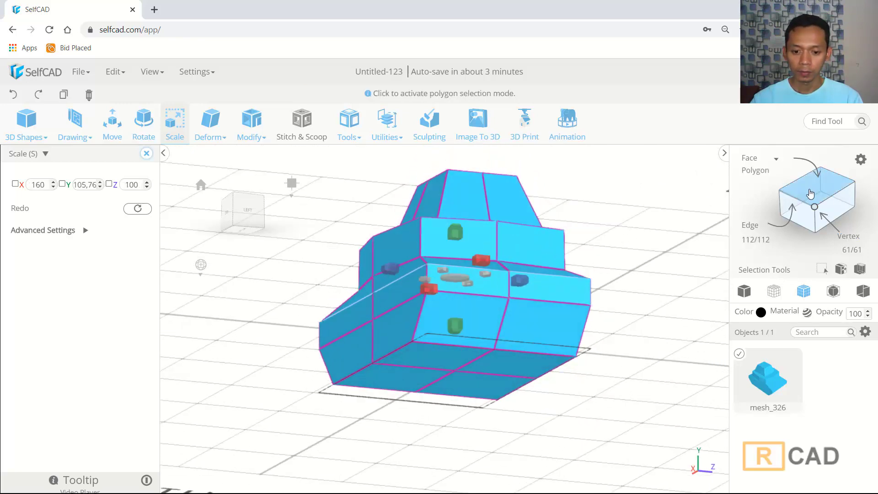
{"action": "left_click", "coordinate": [757, 172]}
{"action": "left_click", "coordinate": [465, 375]}
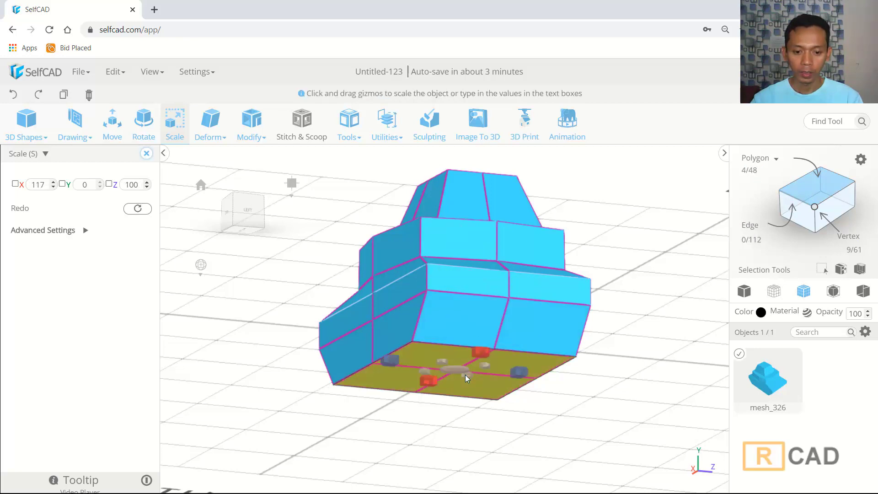
{"action": "left_click_drag", "start_coordinate": [455, 372], "coordinate": [459, 363]}
In wireframe display, select the eight vertices of the hull's lower edge loop and scale them outward to about X 167.63 and Z 104.77
{"action": "right_click_drag", "start_coordinate": [604, 374], "coordinate": [578, 373]}
{"action": "left_click", "coordinate": [519, 394]}
{"action": "left_click", "coordinate": [780, 292]}
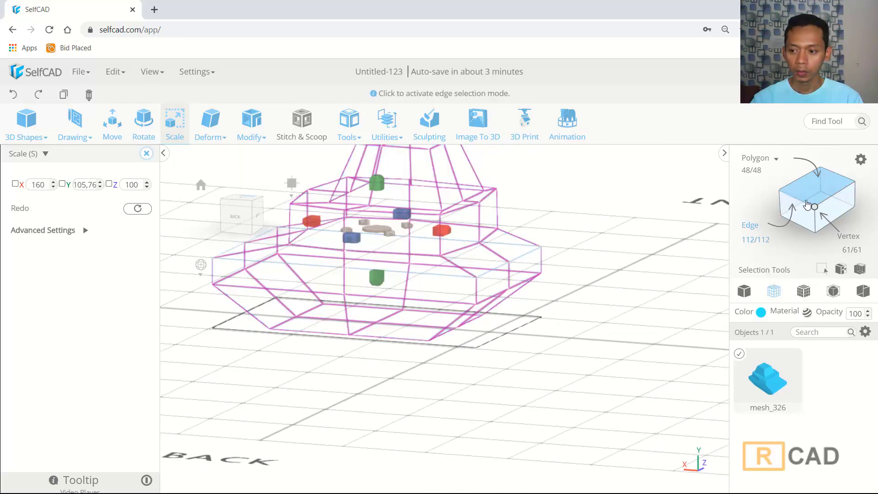
{"action": "left_click", "coordinate": [814, 207]}
{"action": "right_click_drag", "start_coordinate": [544, 340], "coordinate": [590, 321]}
{"action": "middle_click_drag", "start_coordinate": [590, 321], "coordinate": [649, 339]}
{"action": "left_click_drag", "start_coordinate": [628, 292], "coordinate": [258, 314]}
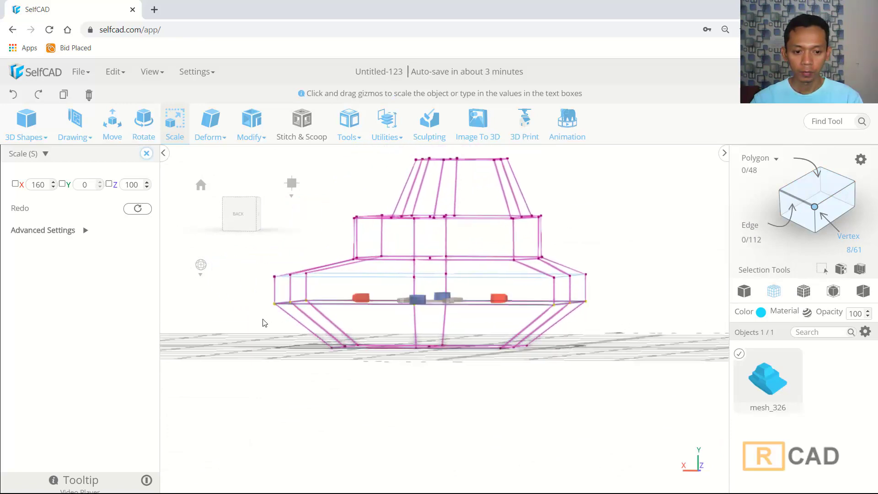
{"action": "right_click_drag", "start_coordinate": [262, 322], "coordinate": [425, 329]}
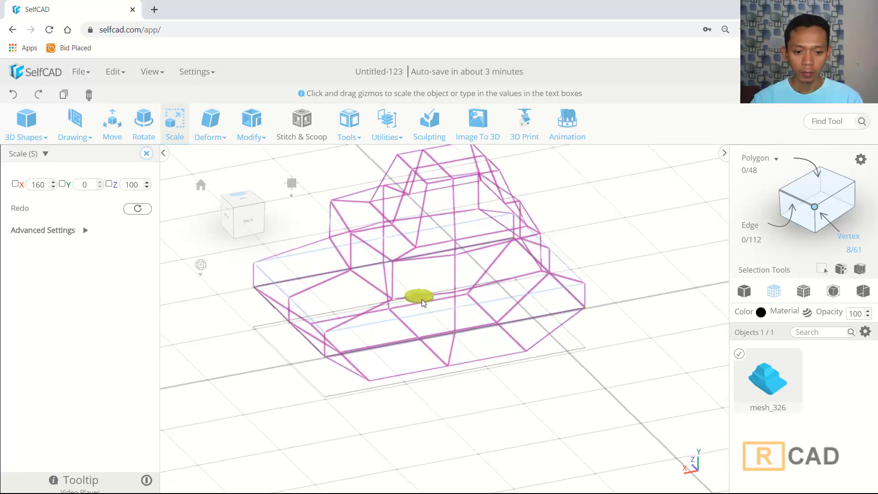
{"action": "left_click_drag", "start_coordinate": [421, 299], "coordinate": [429, 278]}
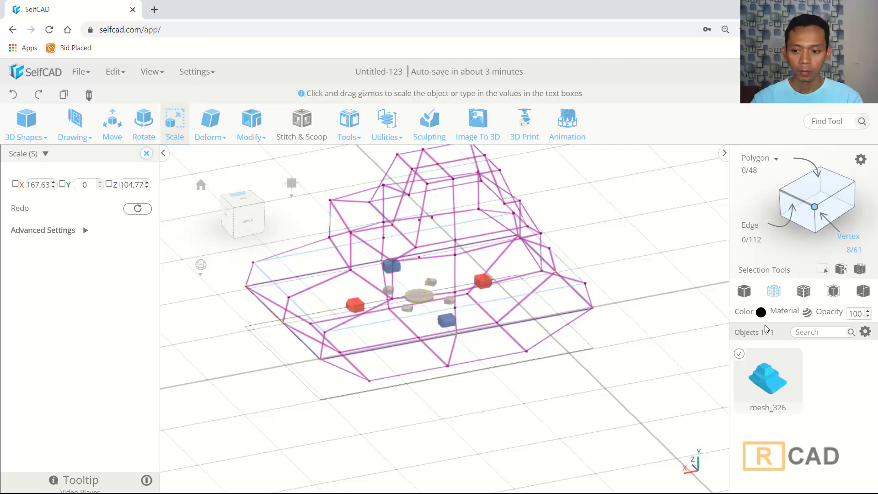
Review the reshaped body in plain mesh display from another side and deselect it
{"action": "left_click", "coordinate": [746, 293]}
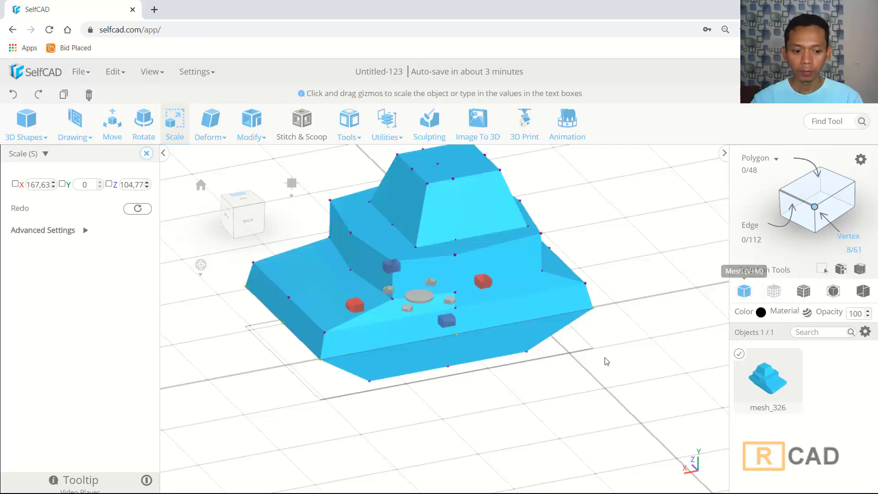
{"action": "right_click_drag", "start_coordinate": [605, 358], "coordinate": [443, 401]}
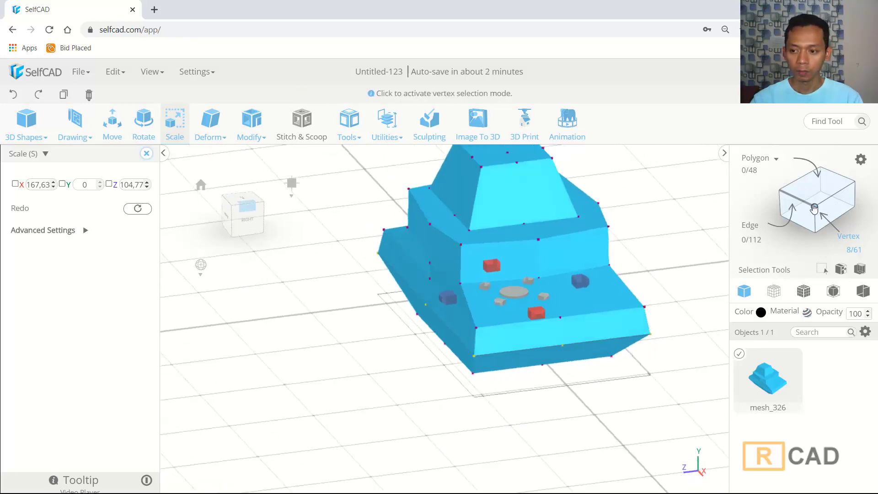
{"action": "left_click", "coordinate": [668, 275]}
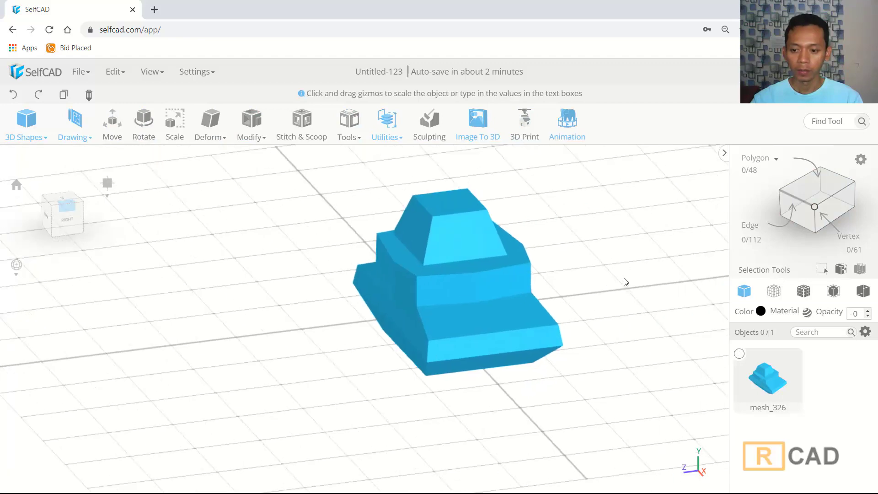
In mesh and wireframe display, select the two polygons on the top block's sloping right side and inset them by about 9.86
{"action": "left_click", "coordinate": [805, 293]}
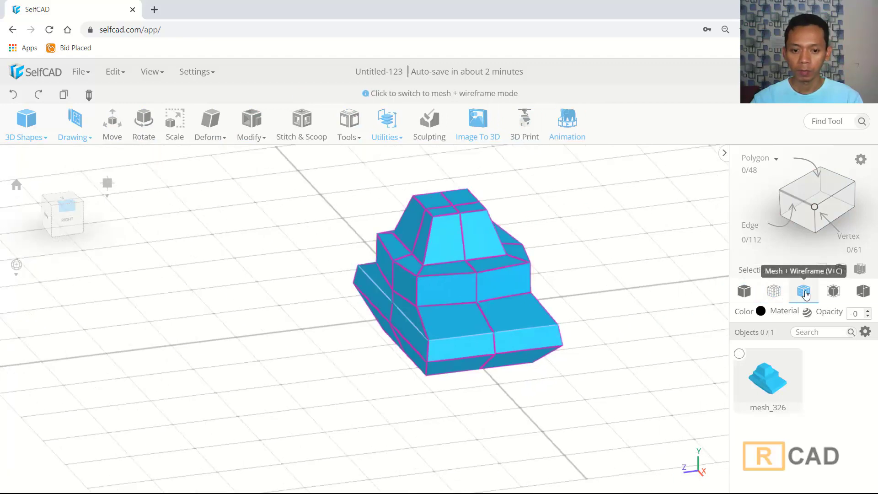
{"action": "left_click_drag", "start_coordinate": [431, 411], "coordinate": [448, 302]}
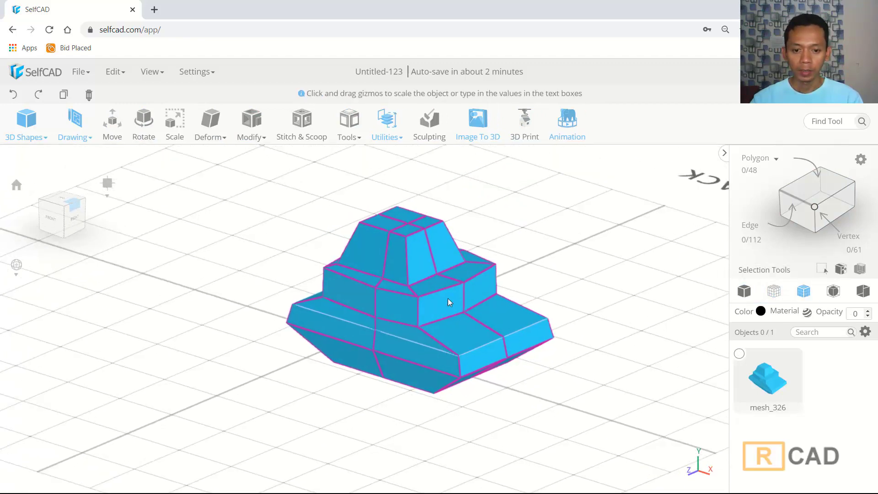
{"action": "scroll", "coordinate": [442, 258], "scroll_direction": "up", "scroll_amount": 5}
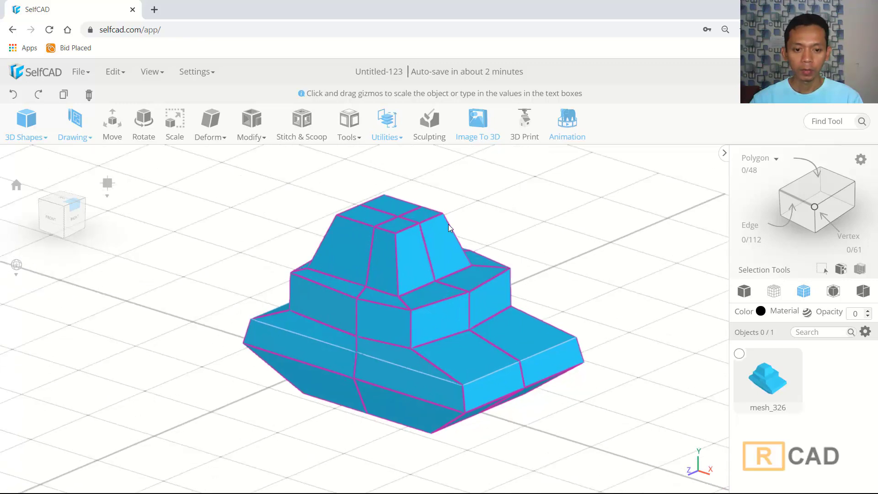
{"action": "left_click", "coordinate": [459, 365]}
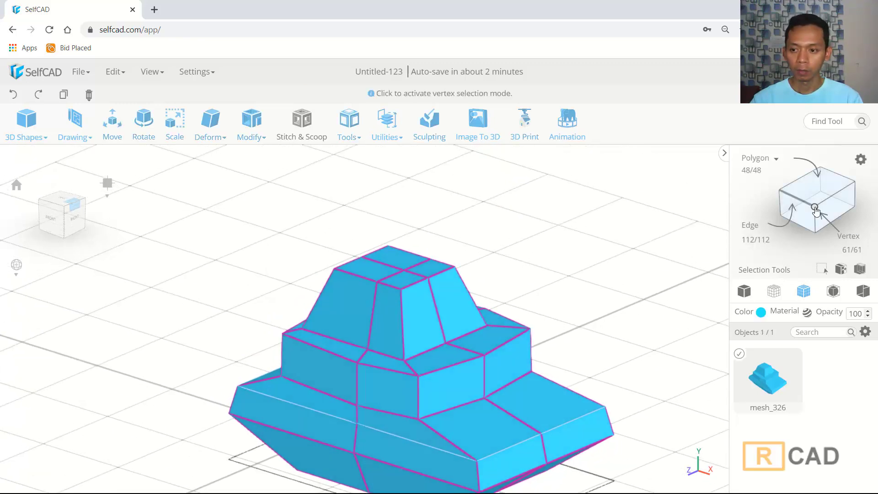
{"action": "left_click", "coordinate": [446, 312]}
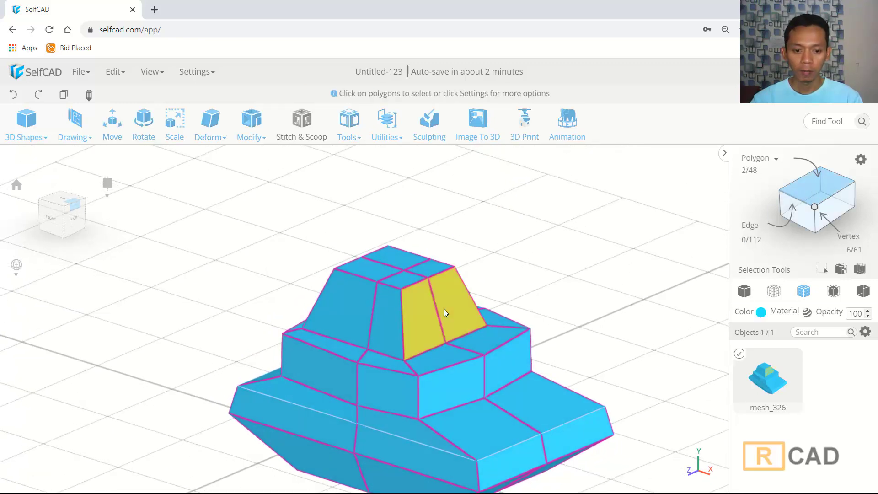
{"action": "left_click", "coordinate": [244, 137]}
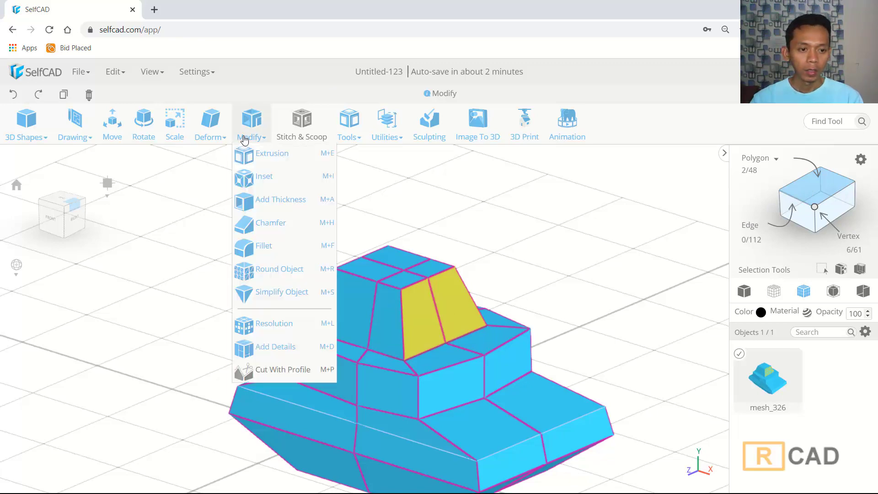
{"action": "left_click", "coordinate": [250, 178]}
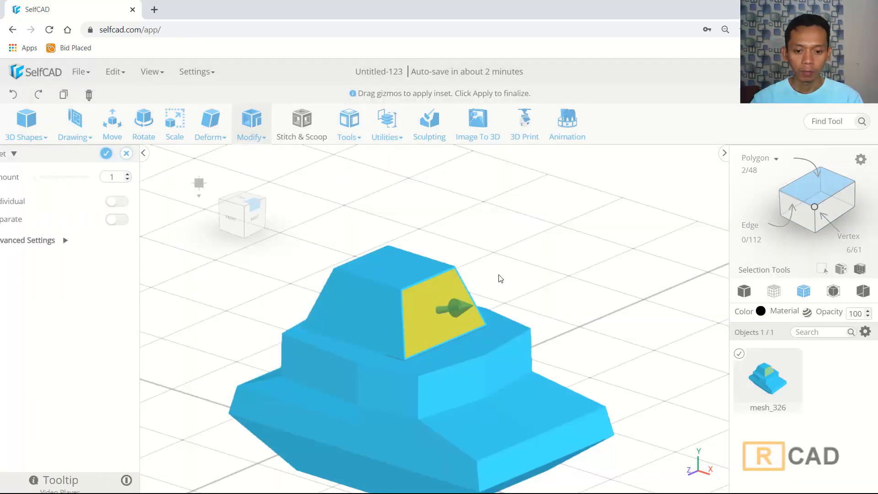
{"action": "scroll", "coordinate": [474, 306], "scroll_direction": "up", "scroll_amount": 2}
{"action": "mouse_move", "coordinate": [473, 306]}
{"action": "left_mouse_down"}
{"action": "mouse_move", "coordinate": [452, 306]}
{"action": "mouse_move", "coordinate": [474, 309]}
{"action": "left_mouse_up"}
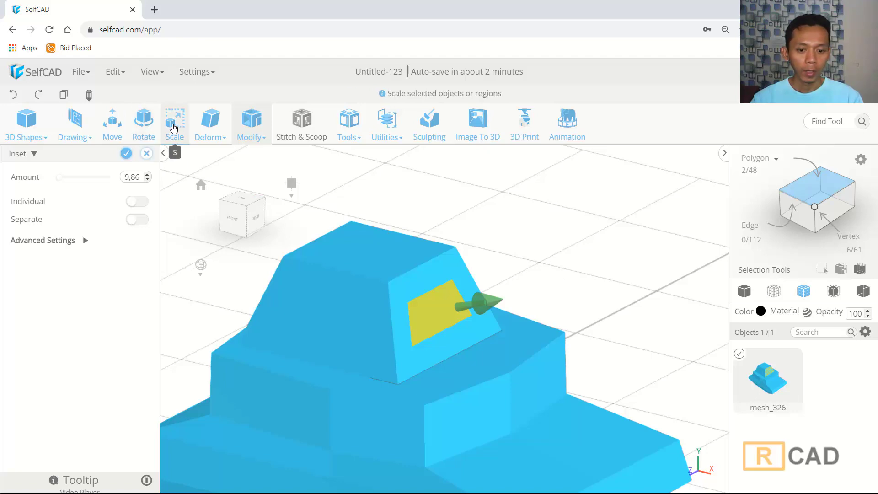
{"action": "left_click", "coordinate": [174, 128]}
{"action": "left_click", "coordinate": [346, 284]}
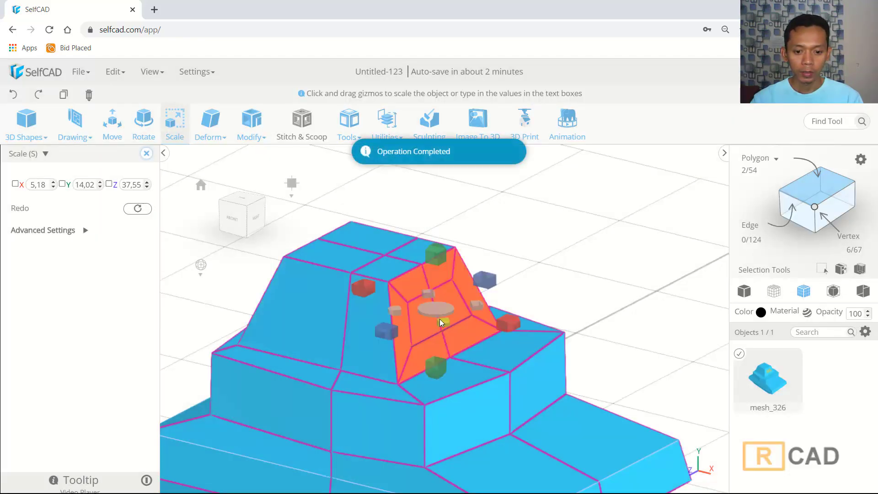
Scale the two inset polygons inward along Z to 25.55, keeping them centred on the sloping side
{"action": "scroll", "coordinate": [439, 320], "scroll_direction": "up", "scroll_amount": 2}
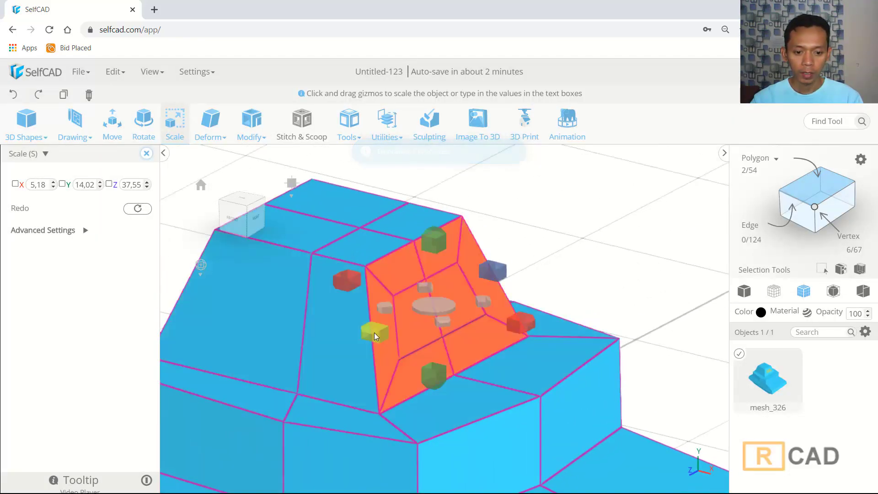
{"action": "left_click_drag", "start_coordinate": [374, 331], "coordinate": [385, 330]}
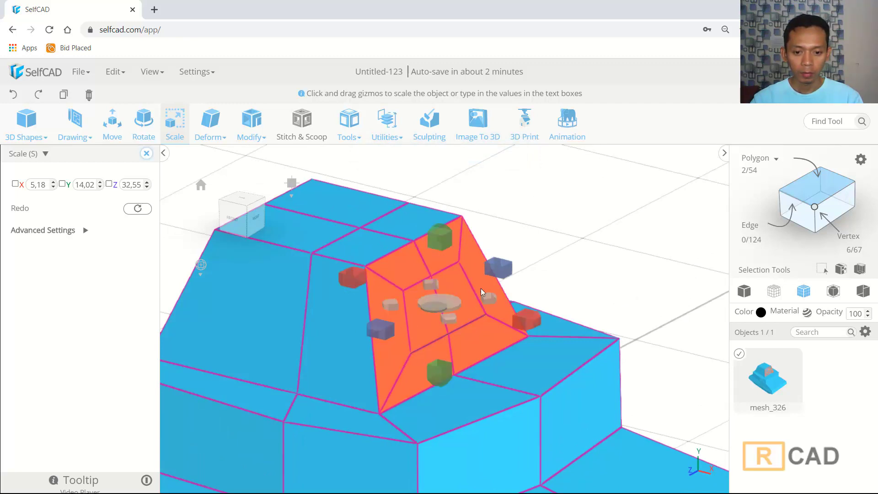
{"action": "left_click_drag", "start_coordinate": [494, 272], "coordinate": [498, 272]}
{"action": "right_click_drag", "start_coordinate": [650, 294], "coordinate": [579, 295]}
{"action": "middle_click_drag", "start_coordinate": [596, 297], "coordinate": [645, 317]}
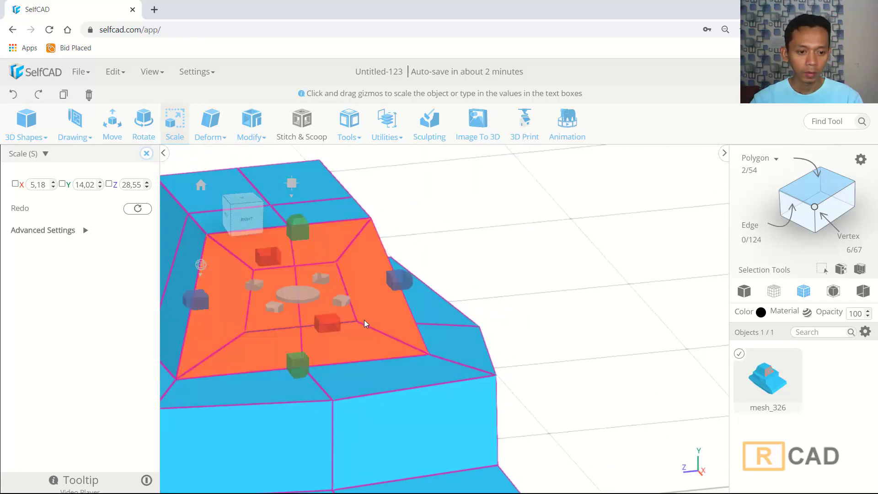
{"action": "left_click_drag", "start_coordinate": [364, 320], "coordinate": [391, 274]}
{"action": "left_click", "coordinate": [246, 217]}
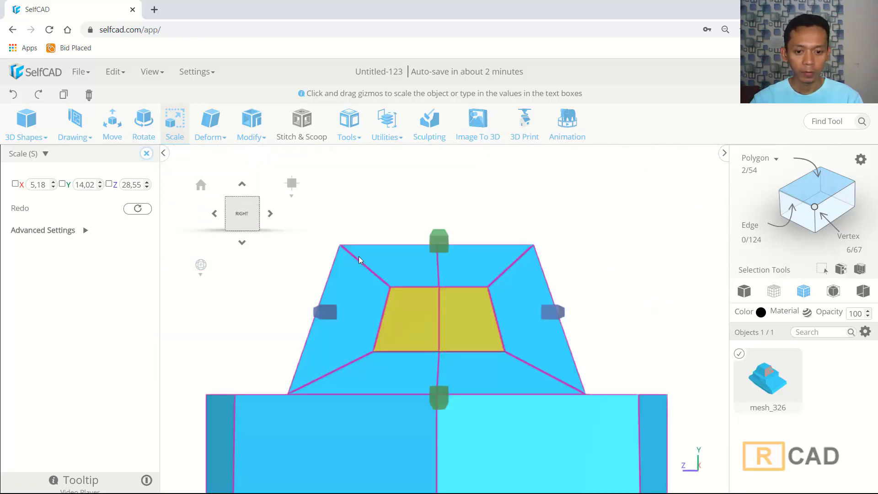
{"action": "scroll", "coordinate": [487, 300], "scroll_direction": "up", "scroll_amount": 2}
{"action": "left_click_drag", "start_coordinate": [275, 325], "coordinate": [281, 326]}
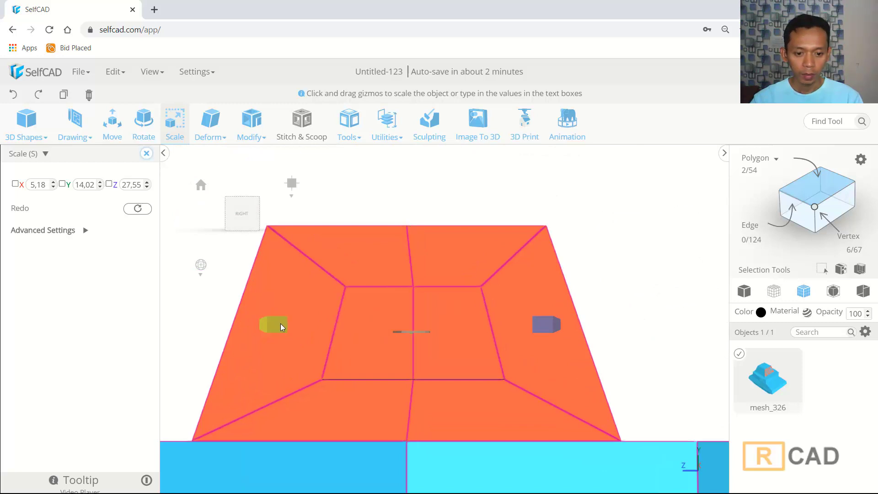
{"action": "left_click_drag", "start_coordinate": [550, 329], "coordinate": [537, 327]}
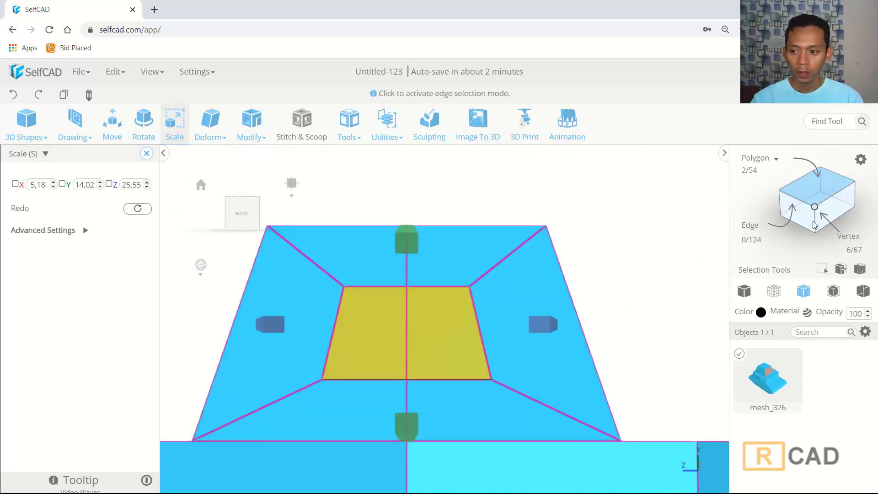
Select the two lower corner vertices of the inset area and scale them closer together to 19.55 in Z
{"action": "left_click", "coordinate": [816, 209]}
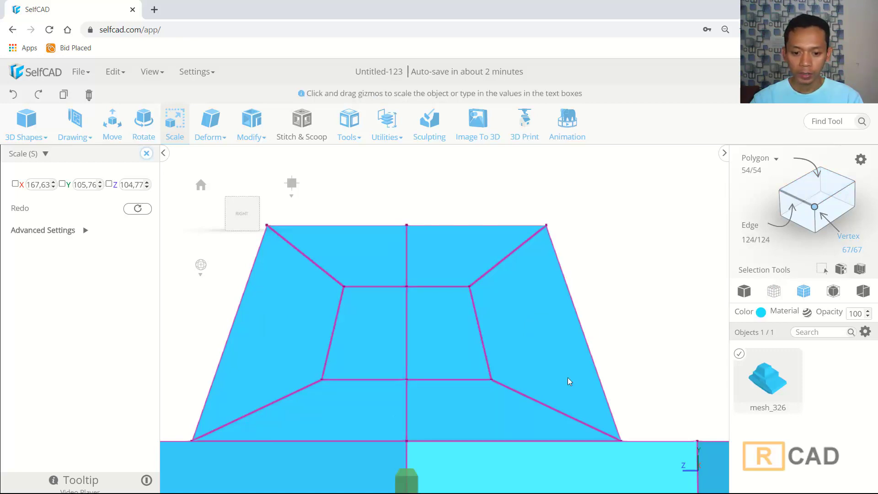
{"action": "left_click_drag", "start_coordinate": [475, 383], "coordinate": [475, 384]}
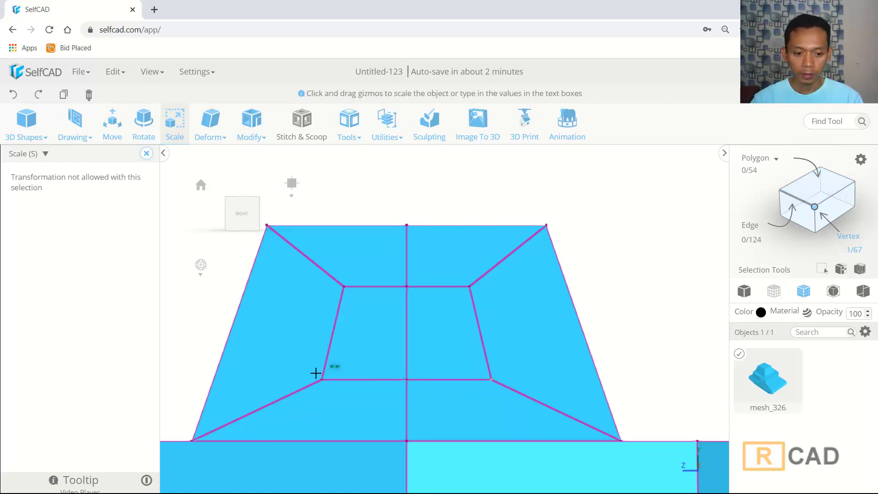
{"action": "left_click_drag", "start_coordinate": [315, 372], "coordinate": [302, 391]}
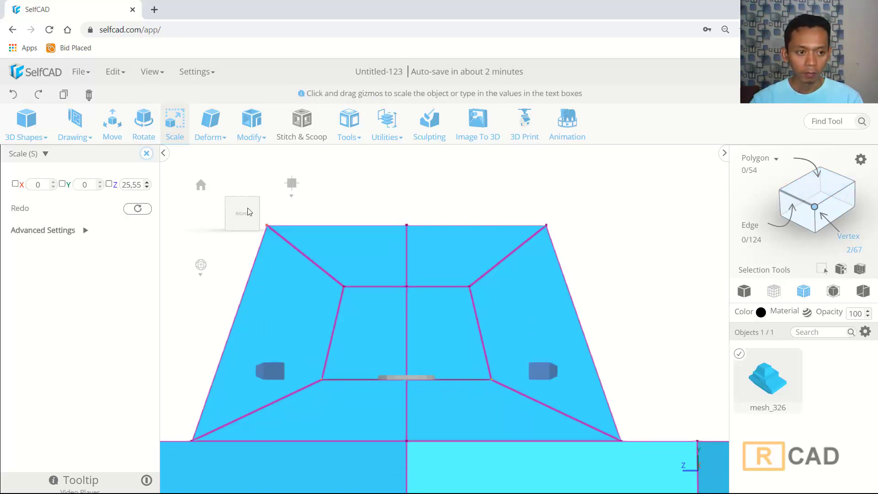
{"action": "left_click", "coordinate": [171, 127]}
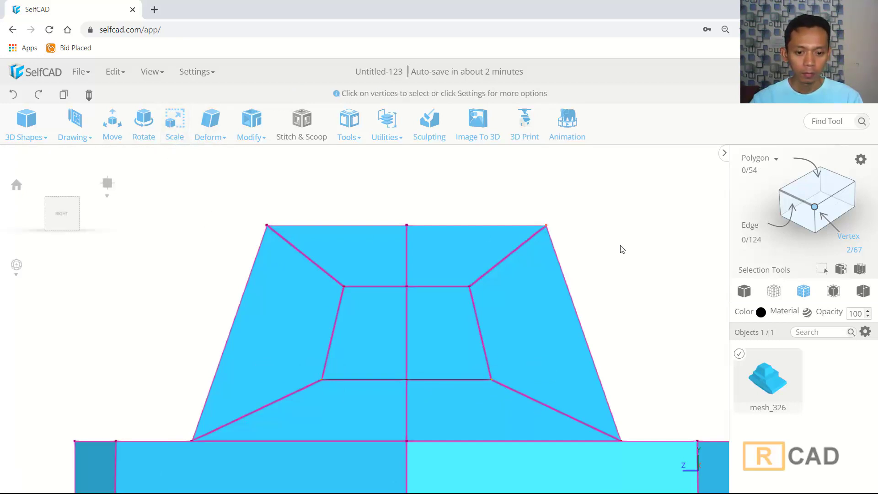
{"action": "right_click_drag", "start_coordinate": [622, 249], "coordinate": [553, 262]}
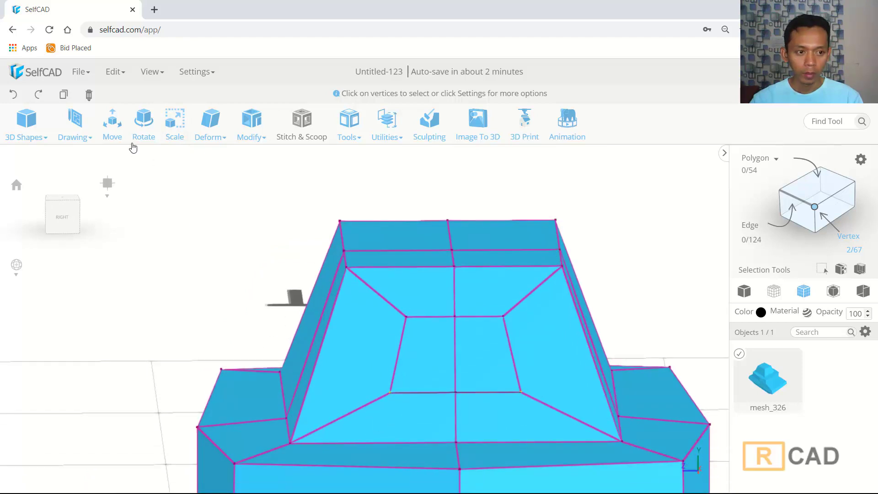
{"action": "left_click", "coordinate": [174, 122]}
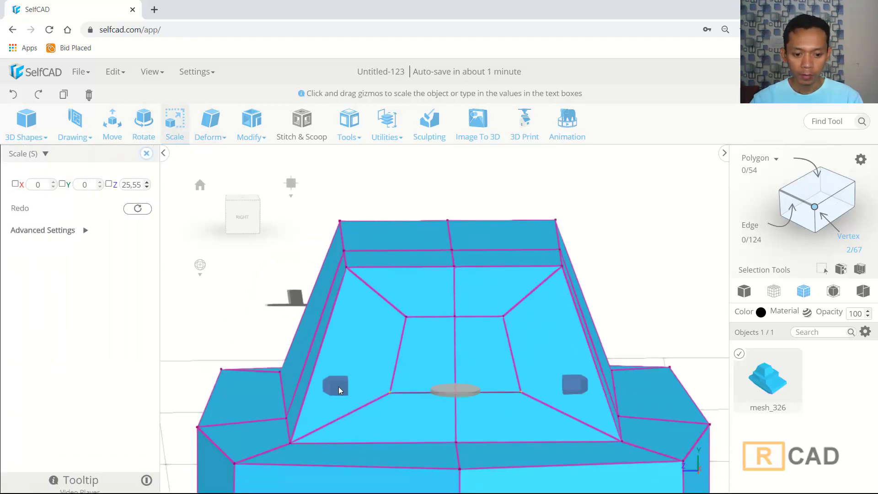
{"action": "left_click_drag", "start_coordinate": [338, 387], "coordinate": [349, 391]}
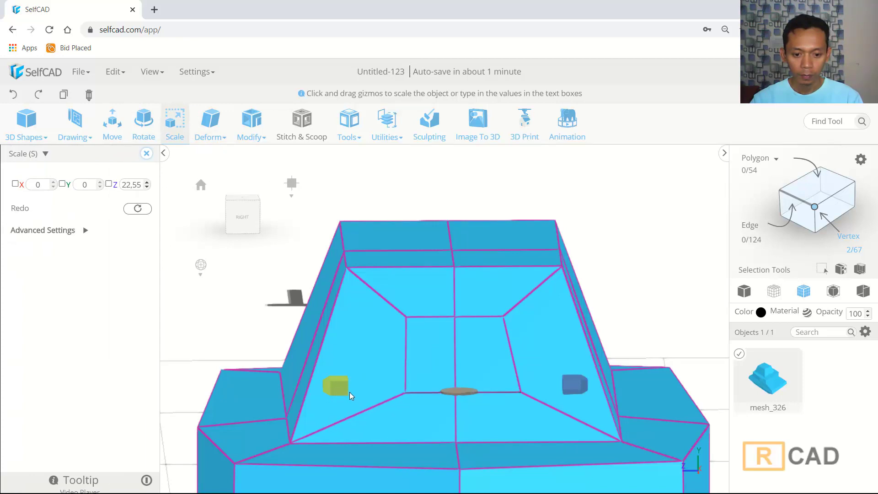
{"action": "left_click_drag", "start_coordinate": [587, 385], "coordinate": [570, 390]}
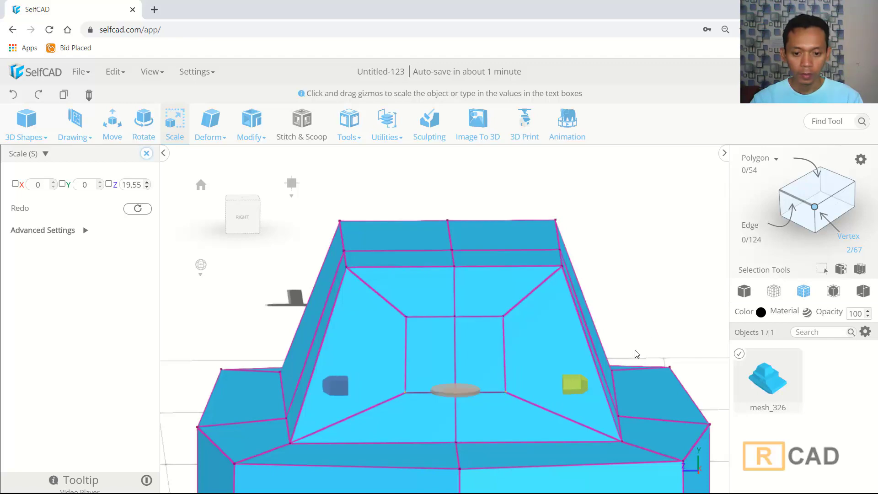
Using face selection, select the two inner faces of the inset area and extrude them outward by about 10.38
{"action": "scroll", "coordinate": [638, 352], "scroll_direction": "down", "scroll_amount": 5}
{"action": "right_click_drag", "start_coordinate": [651, 222], "coordinate": [607, 239]}
{"action": "middle_click_drag", "start_coordinate": [608, 239], "coordinate": [471, 235]}
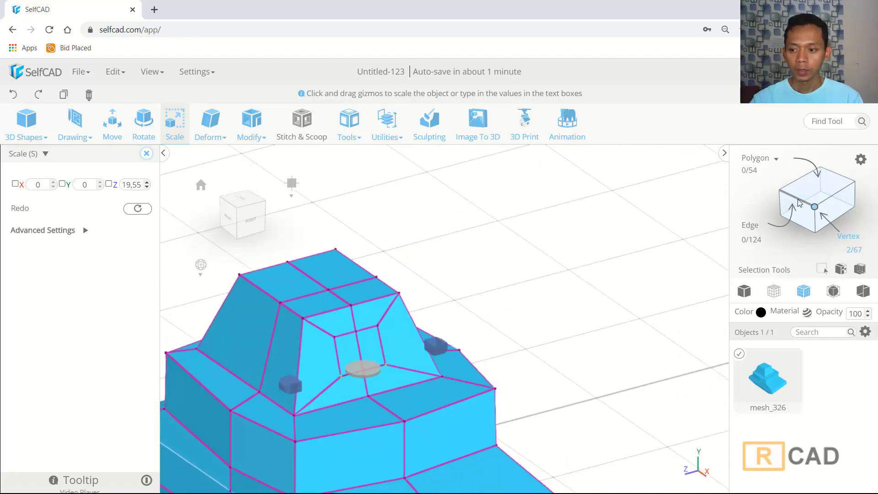
{"action": "left_click", "coordinate": [824, 197]}
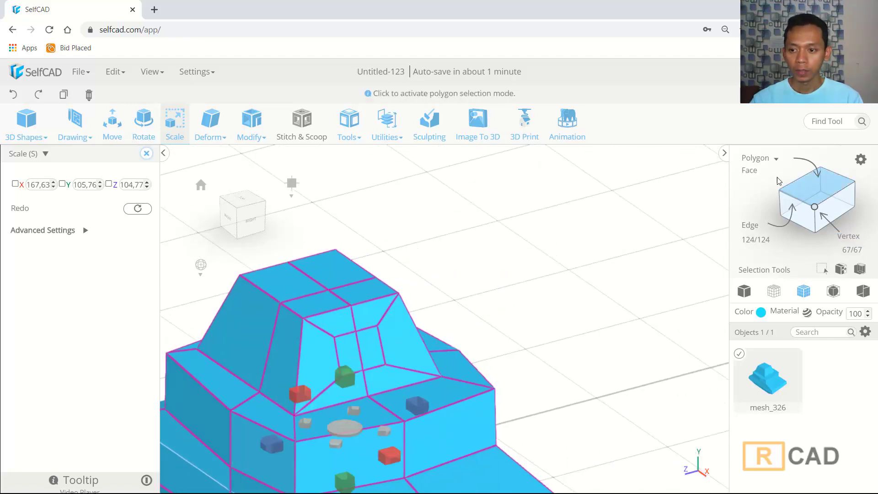
{"action": "left_click", "coordinate": [752, 170]}
{"action": "left_click_drag", "start_coordinate": [582, 299], "coordinate": [589, 300]}
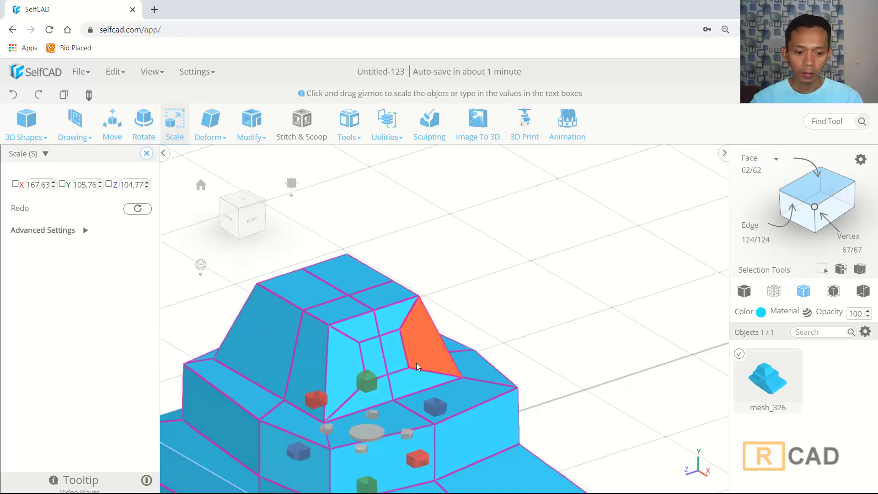
{"action": "left_click", "coordinate": [399, 362]}
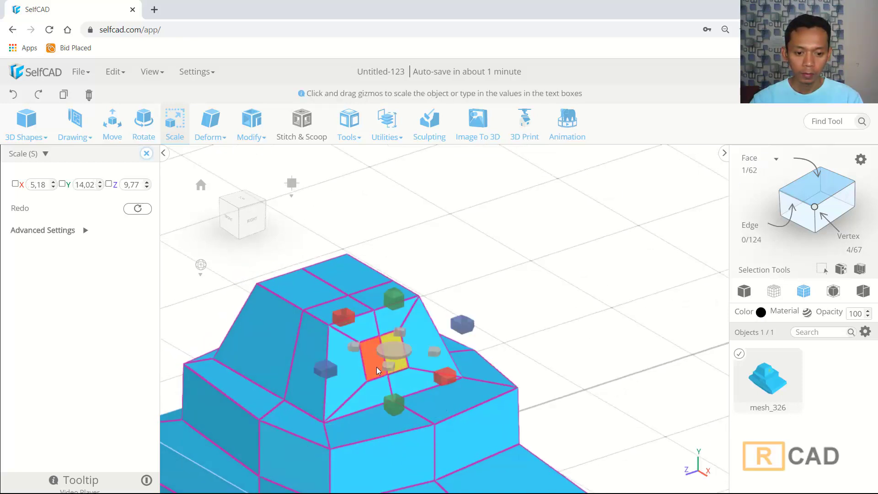
{"action": "left_click", "coordinate": [376, 367]}
{"action": "left_click", "coordinate": [258, 133]}
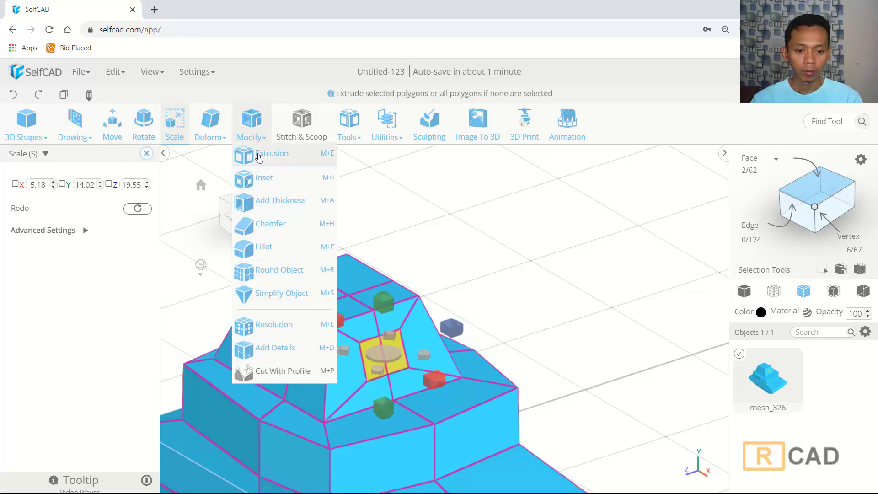
{"action": "left_click", "coordinate": [256, 154]}
{"action": "right_click_drag", "start_coordinate": [524, 296], "coordinate": [548, 298]}
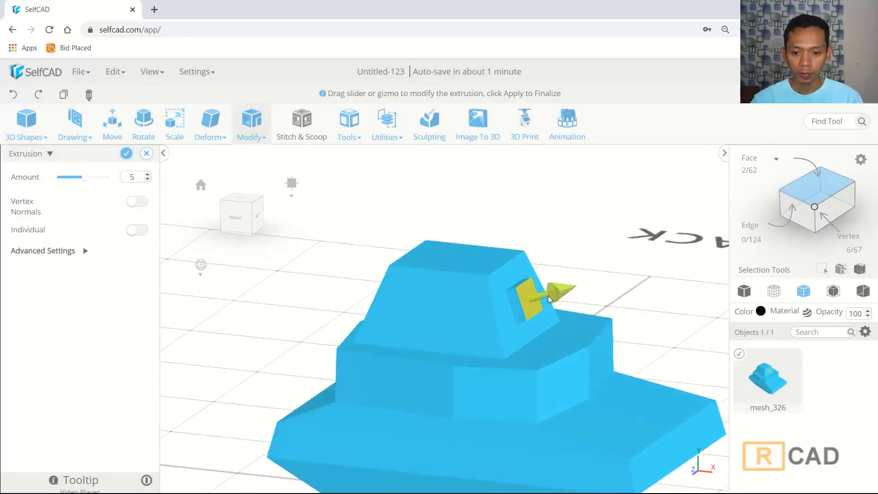
{"action": "mouse_move", "coordinate": [562, 294]}
{"action": "left_mouse_down"}
{"action": "mouse_move", "coordinate": [572, 289]}
{"action": "mouse_move", "coordinate": [565, 298]}
{"action": "left_mouse_up"}
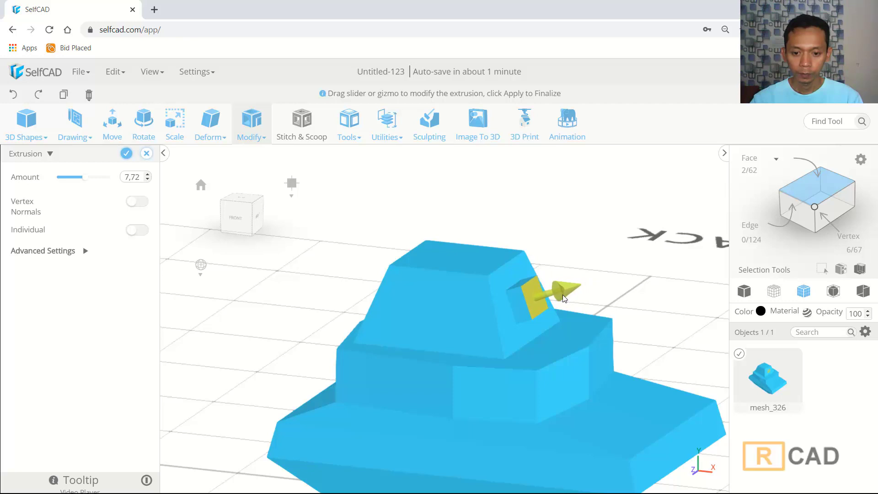
{"action": "right_click_drag", "start_coordinate": [580, 293], "coordinate": [541, 294]}
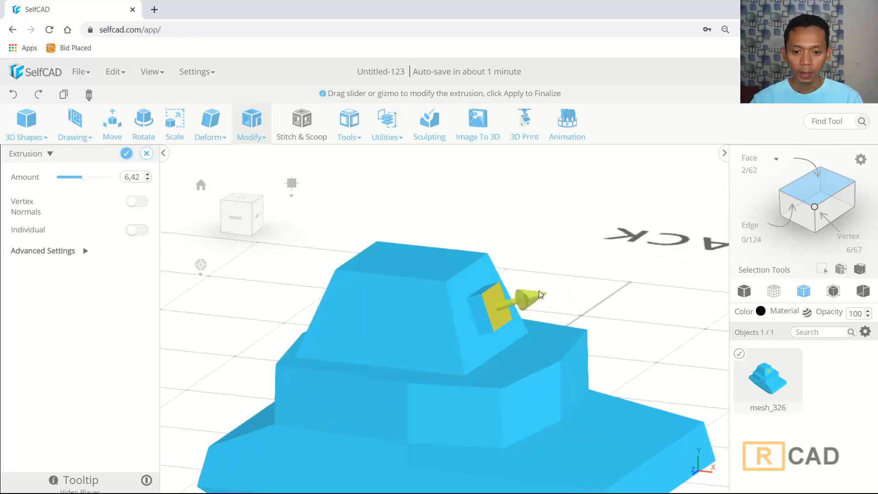
{"action": "left_click_drag", "start_coordinate": [537, 298], "coordinate": [539, 299]}
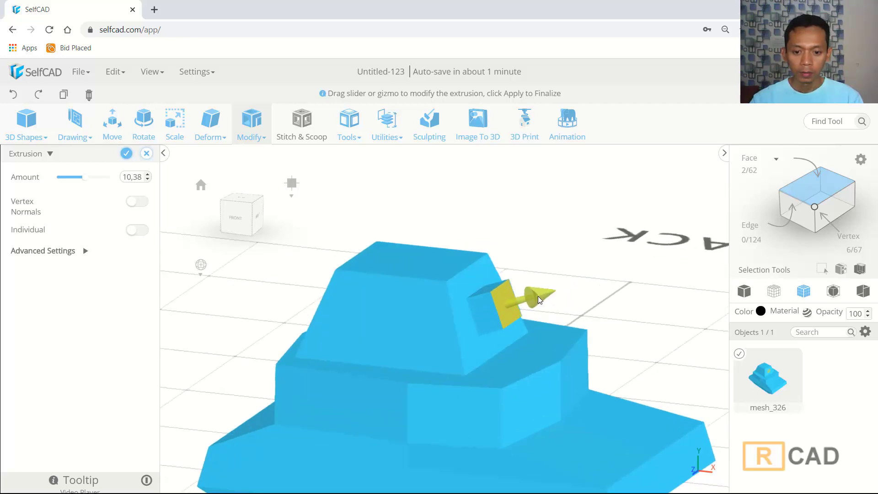
{"action": "right_click_drag", "start_coordinate": [608, 277], "coordinate": [572, 290]}
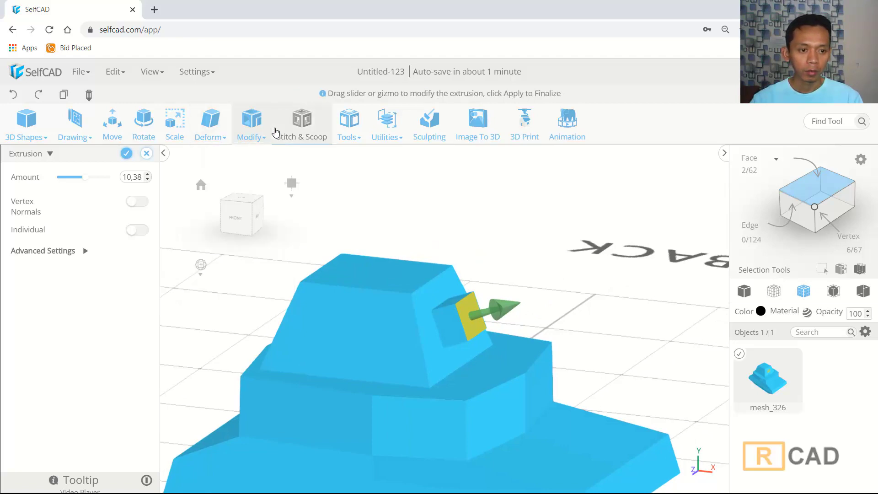
Apply the extrusion and inset the protruding block's two end faces by about 2.87
{"action": "left_click", "coordinate": [255, 134]}
{"action": "left_click", "coordinate": [255, 177]}
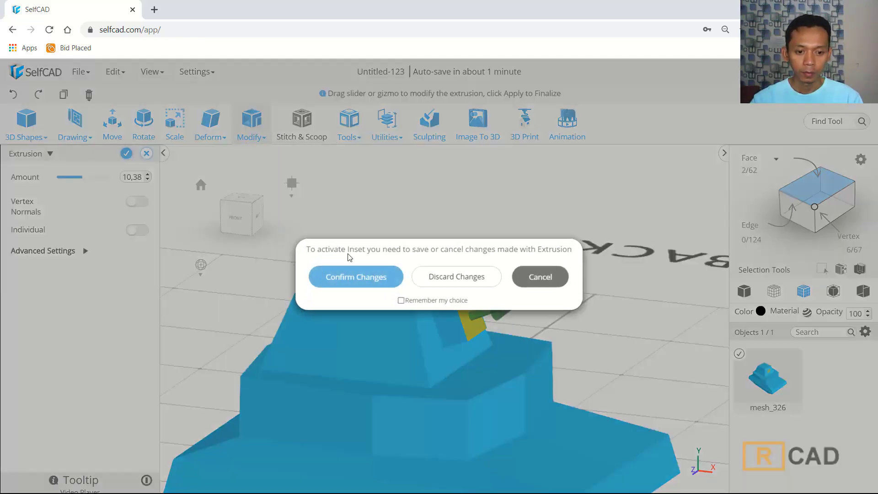
{"action": "left_click", "coordinate": [349, 278]}
{"action": "scroll", "coordinate": [482, 316], "scroll_direction": "up", "scroll_amount": 1}
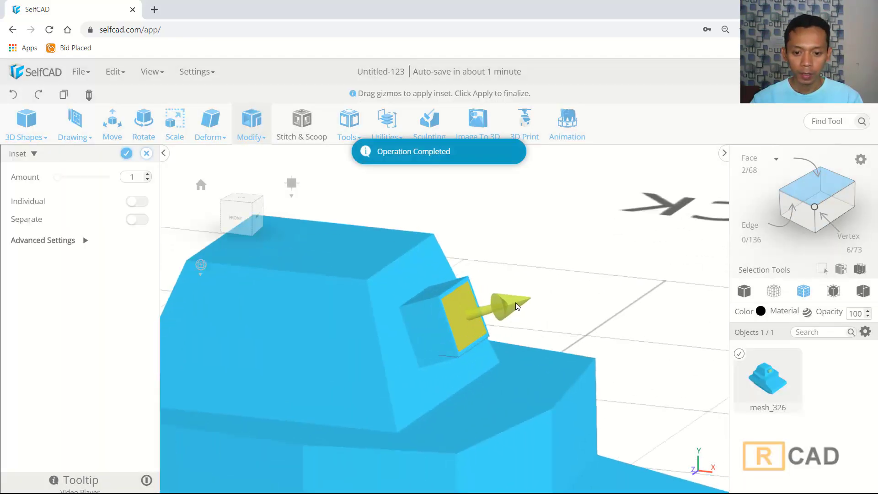
{"action": "left_click_drag", "start_coordinate": [517, 301], "coordinate": [514, 303]}
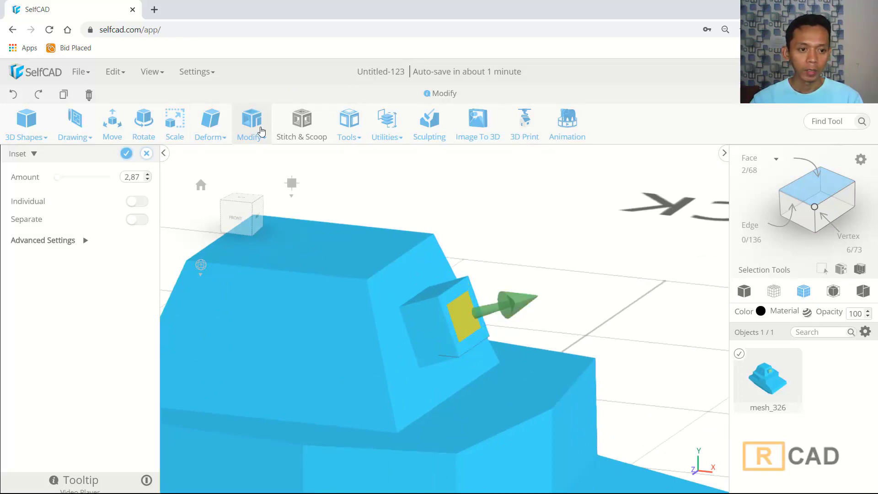
Extrude the two inset end faces outward by about 75.31 to form a long gun barrel
{"action": "left_click", "coordinate": [251, 122]}
{"action": "left_click", "coordinate": [258, 160]}
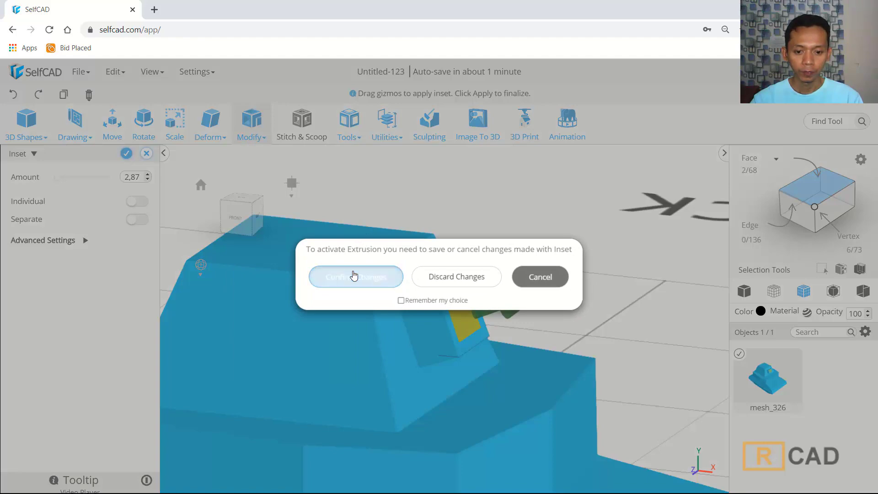
{"action": "left_click", "coordinate": [353, 274]}
{"action": "scroll", "coordinate": [474, 274], "scroll_direction": "down", "scroll_amount": 10}
{"action": "left_click_drag", "start_coordinate": [511, 298], "coordinate": [579, 274]}
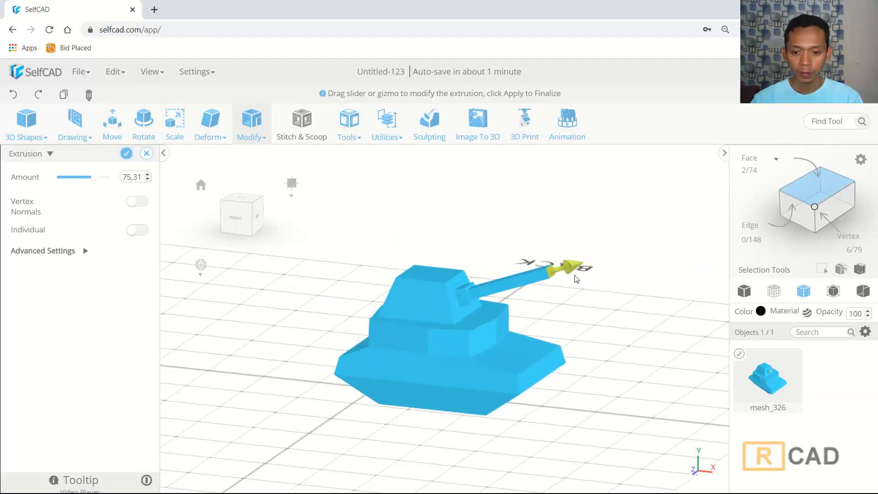
{"action": "middle_click_drag", "start_coordinate": [590, 273], "coordinate": [522, 310]}
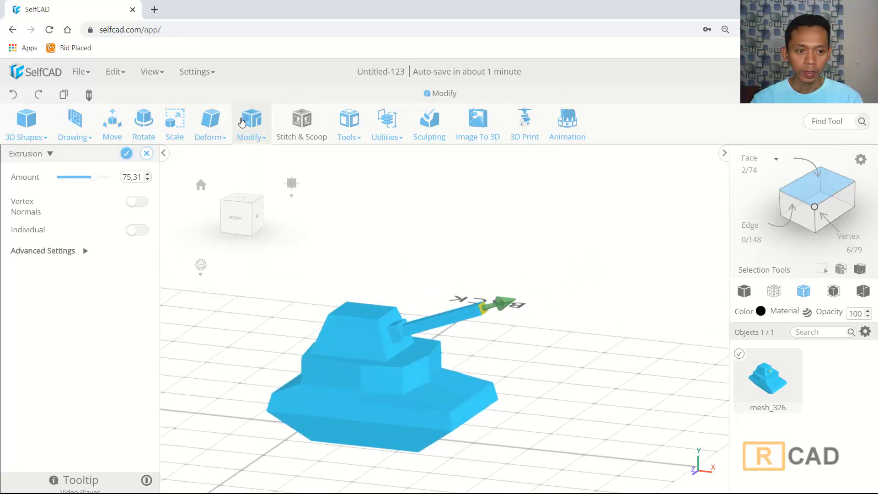
Apply the barrel extrusion and extrude the barrel's two tip faces outward by another 5
{"action": "left_click", "coordinate": [247, 123]}
{"action": "left_click", "coordinate": [260, 155]}
{"action": "left_click", "coordinate": [366, 277]}
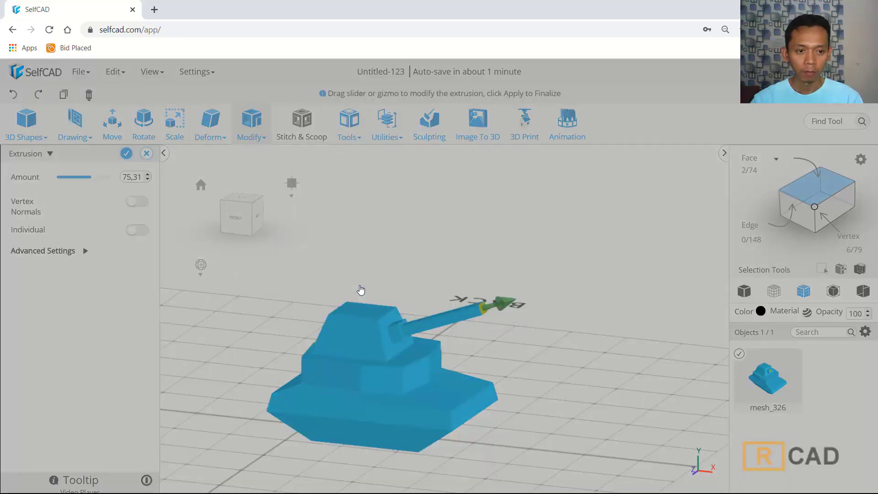
{"action": "left_click", "coordinate": [249, 137]}
{"action": "left_click", "coordinate": [260, 154]}
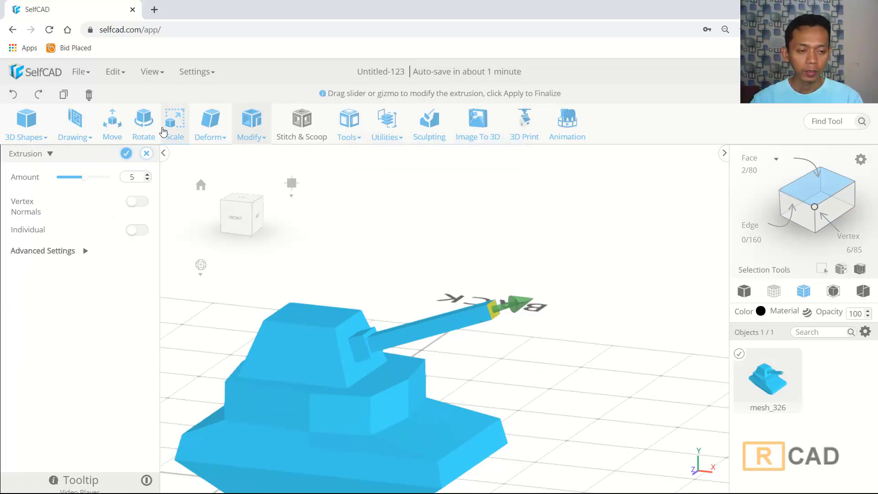
Scale the barrel's tip faces up uniformly to about X 4.54, Y 12.29, Z 19.49 to flare the muzzle
{"action": "left_click", "coordinate": [176, 130]}
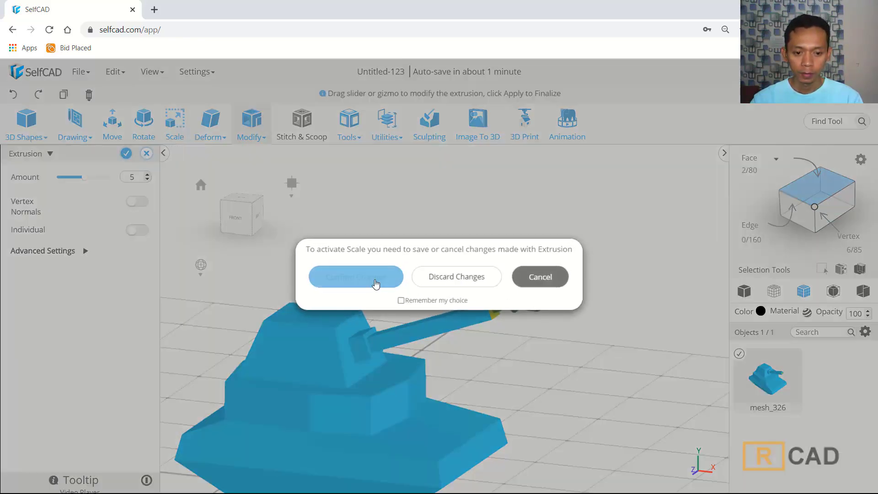
{"action": "left_click", "coordinate": [357, 277]}
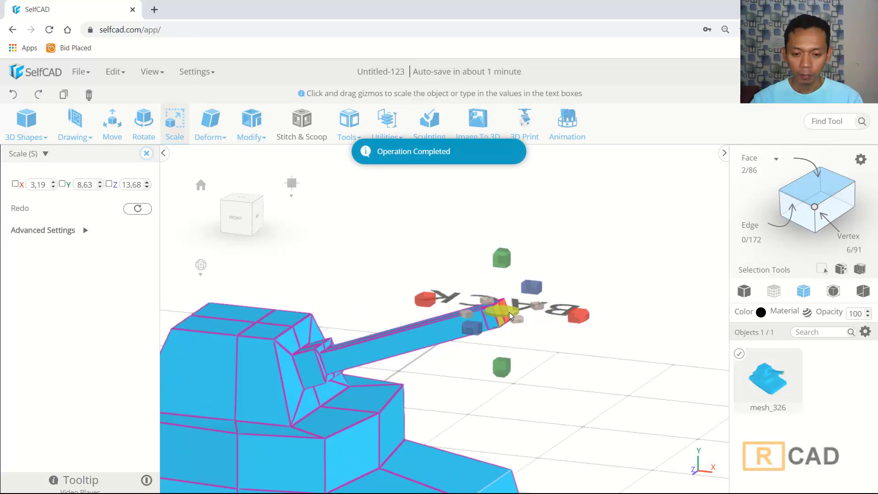
{"action": "left_click_drag", "start_coordinate": [504, 312], "coordinate": [504, 316]}
{"action": "right_click_drag", "start_coordinate": [517, 367], "coordinate": [539, 369]}
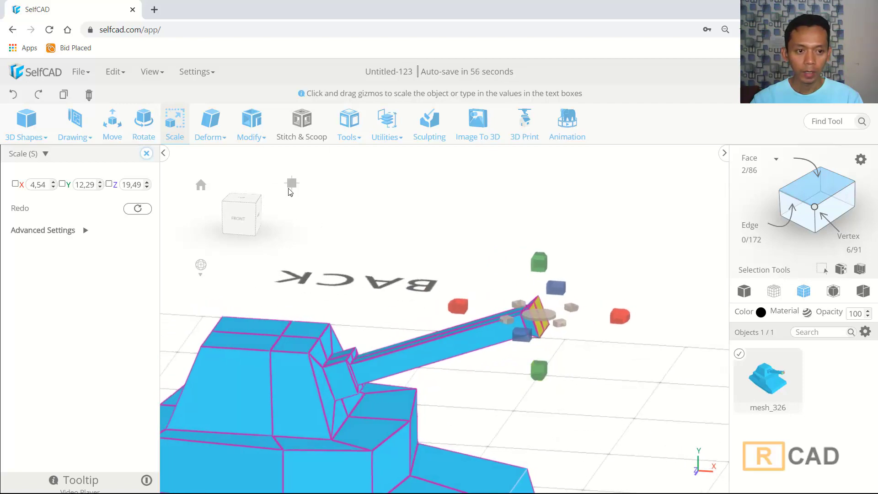
Extrude the enlarged muzzle faces outward by about 8.82 and apply the extrusion
{"action": "left_click", "coordinate": [252, 121]}
{"action": "left_click", "coordinate": [256, 152]}
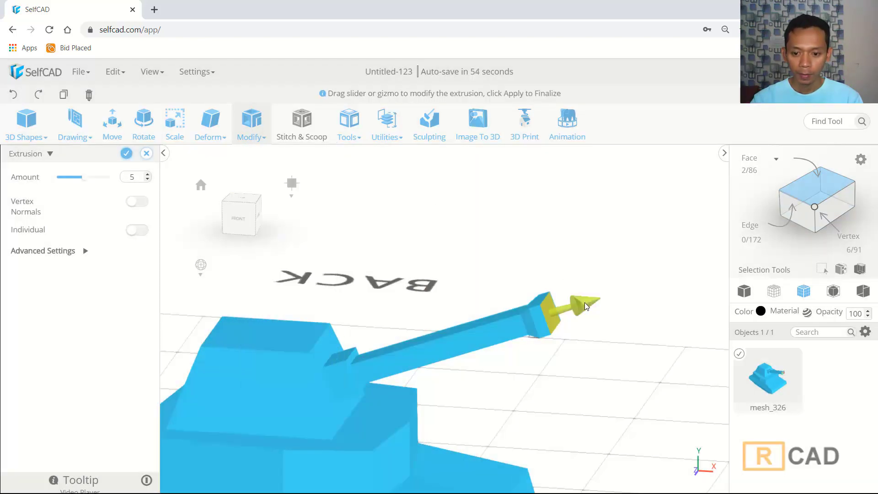
{"action": "left_click_drag", "start_coordinate": [585, 306], "coordinate": [588, 304]}
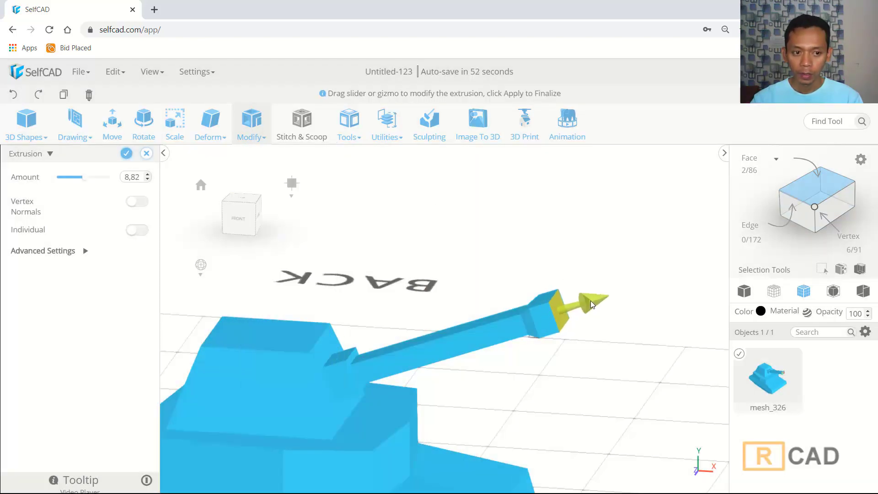
{"action": "left_click", "coordinate": [252, 122]}
{"action": "left_click", "coordinate": [257, 133]}
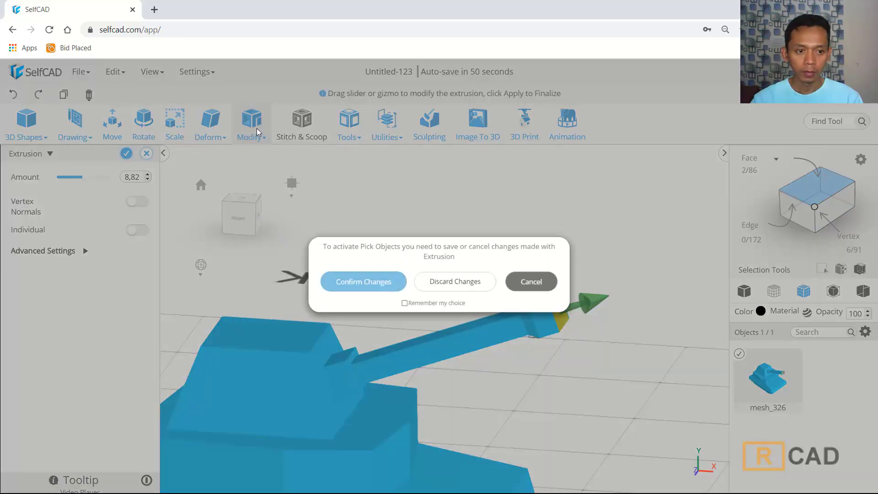
{"action": "left_click", "coordinate": [361, 281]}
Extrude the muzzle's end faces by 5 and scale them down uniformly to about X 3.57, Y 9.67, Z 15.34
{"action": "left_click", "coordinate": [252, 121]}
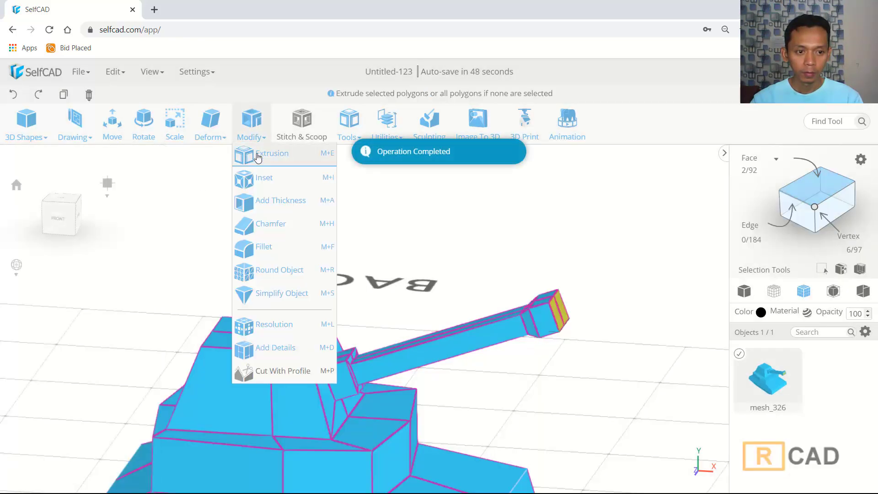
{"action": "left_click", "coordinate": [258, 157]}
{"action": "left_click", "coordinate": [175, 128]}
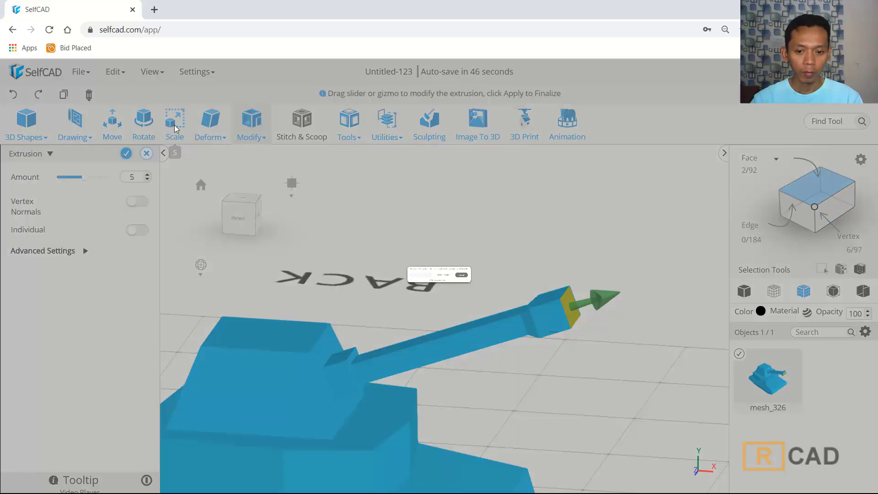
{"action": "left_click", "coordinate": [380, 274]}
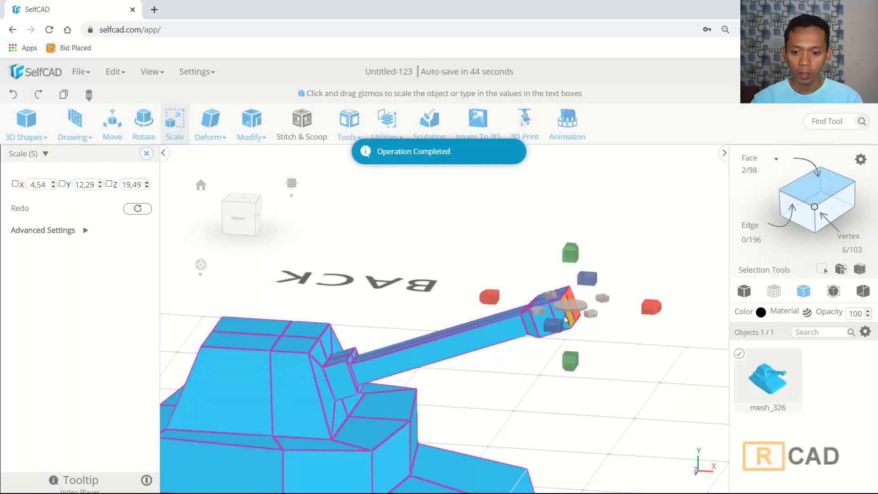
{"action": "left_click_drag", "start_coordinate": [572, 306], "coordinate": [572, 307]}
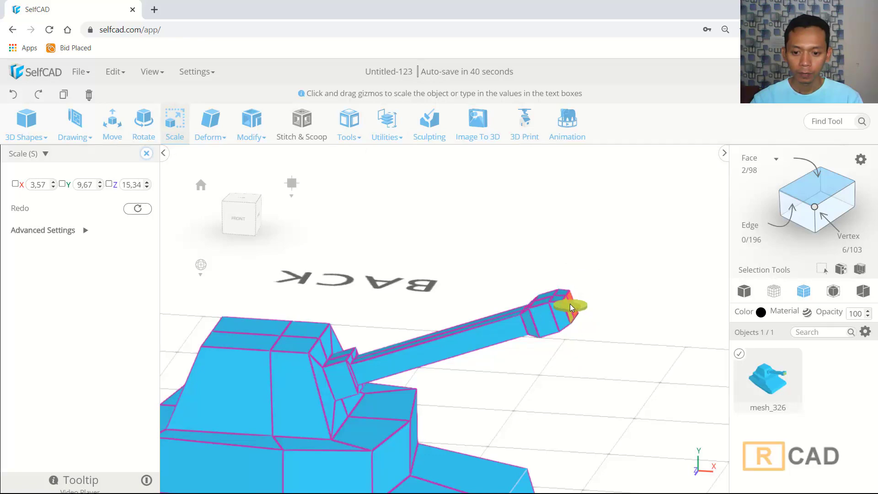
{"action": "left_click", "coordinate": [146, 154]}
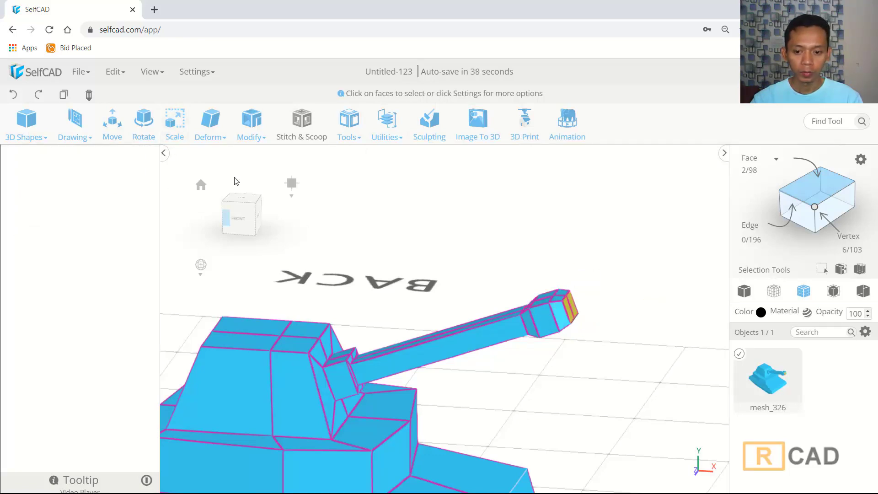
Deselect the muzzle faces and add a new cube beside the tank body
{"action": "left_click", "coordinate": [505, 208]}
{"action": "scroll", "coordinate": [509, 211], "scroll_direction": "down", "scroll_amount": 7}
{"action": "right_click_drag", "start_coordinate": [519, 297], "coordinate": [396, 359]}
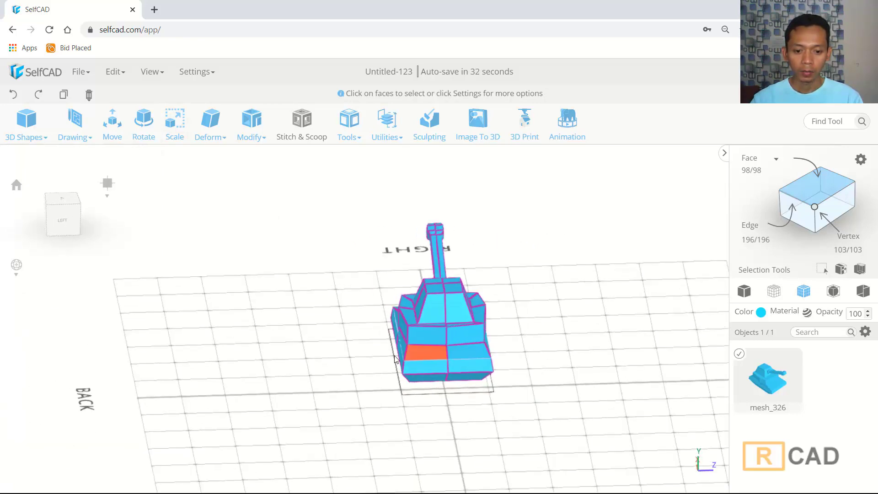
{"action": "right_click_drag", "start_coordinate": [295, 348], "coordinate": [586, 332]}
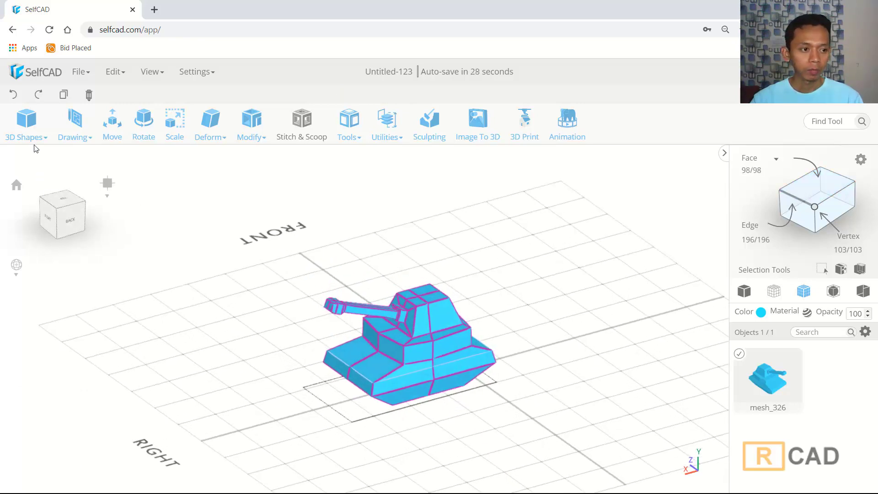
{"action": "left_click", "coordinate": [34, 130]}
{"action": "left_click_drag", "start_coordinate": [33, 160], "coordinate": [476, 421]}
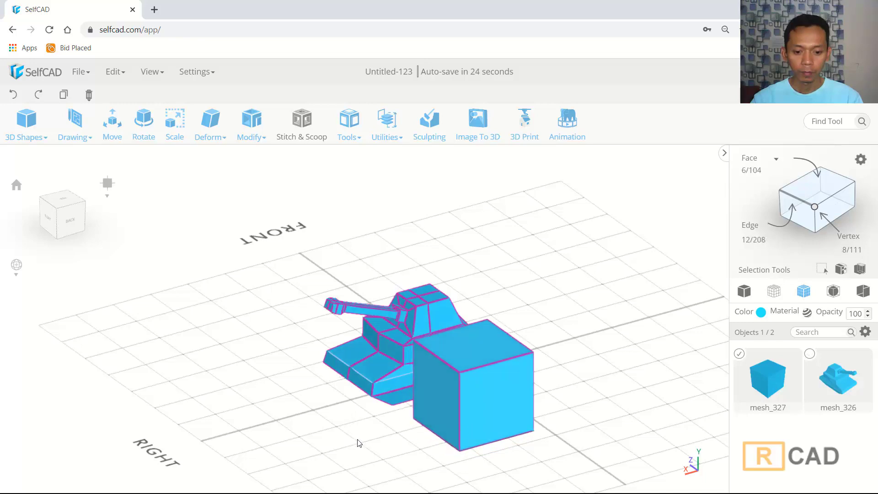
{"action": "right_click_drag", "start_coordinate": [476, 421], "coordinate": [490, 432]}
{"action": "scroll", "coordinate": [540, 376], "scroll_direction": "down", "scroll_amount": 3}
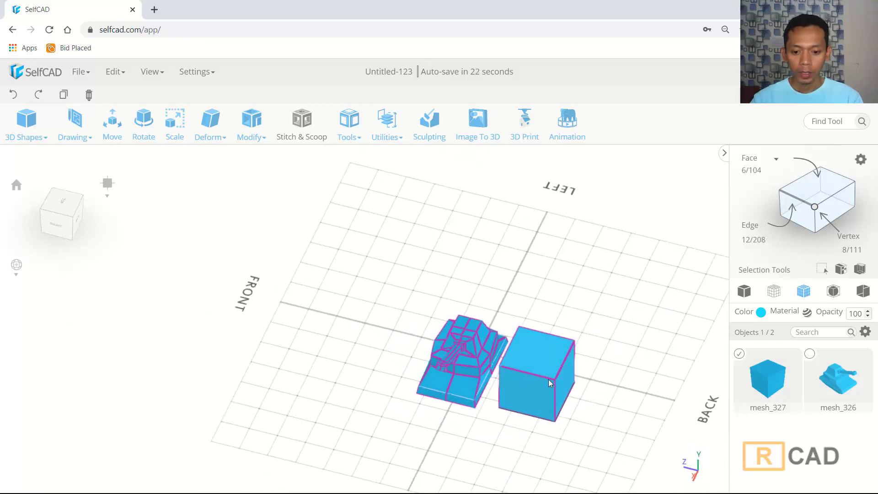
Scale the new cube down to 27 in Z and 50 in Y, keeping its length
{"action": "left_click", "coordinate": [575, 367]}
{"action": "scroll", "coordinate": [575, 367], "scroll_direction": "up", "scroll_amount": 3}
{"action": "scroll", "coordinate": [575, 367], "scroll_direction": "up", "scroll_amount": 1}
{"action": "left_click", "coordinate": [567, 395]}
{"action": "right_click_drag", "start_coordinate": [538, 370], "coordinate": [501, 360]}
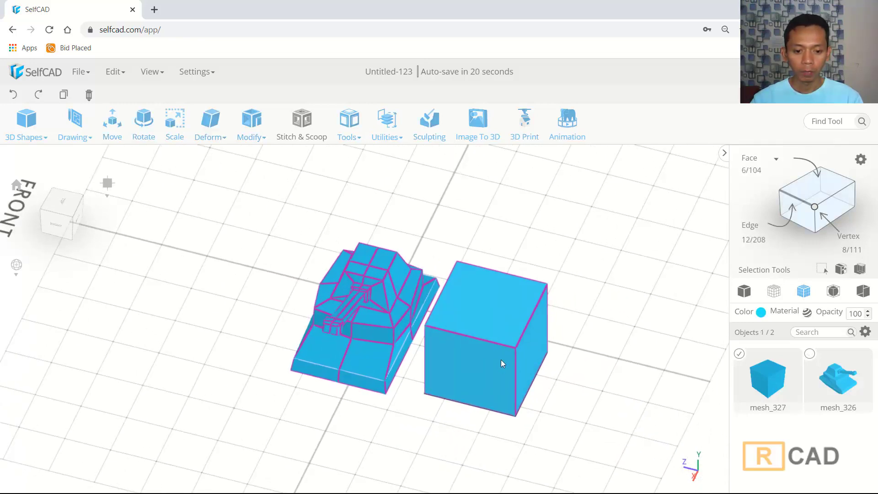
{"action": "scroll", "coordinate": [501, 360], "scroll_direction": "up", "scroll_amount": 2}
{"action": "left_click", "coordinate": [181, 121]}
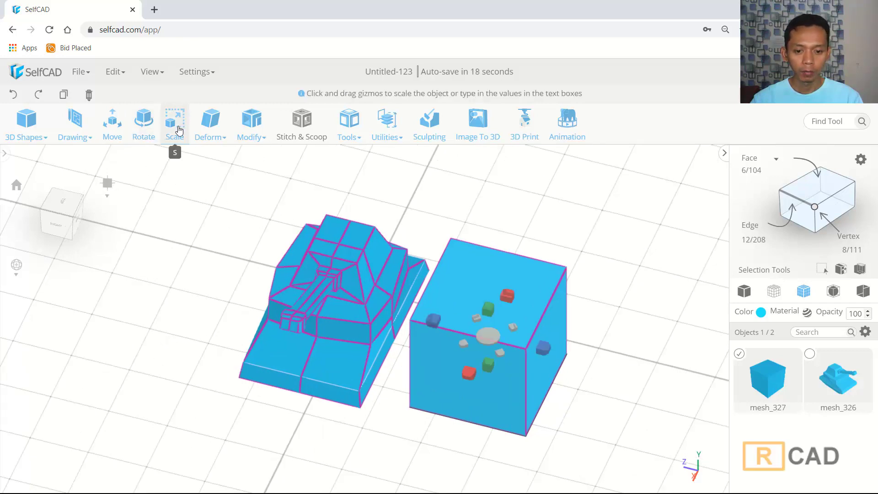
{"action": "left_click_drag", "start_coordinate": [544, 350], "coordinate": [454, 339]}
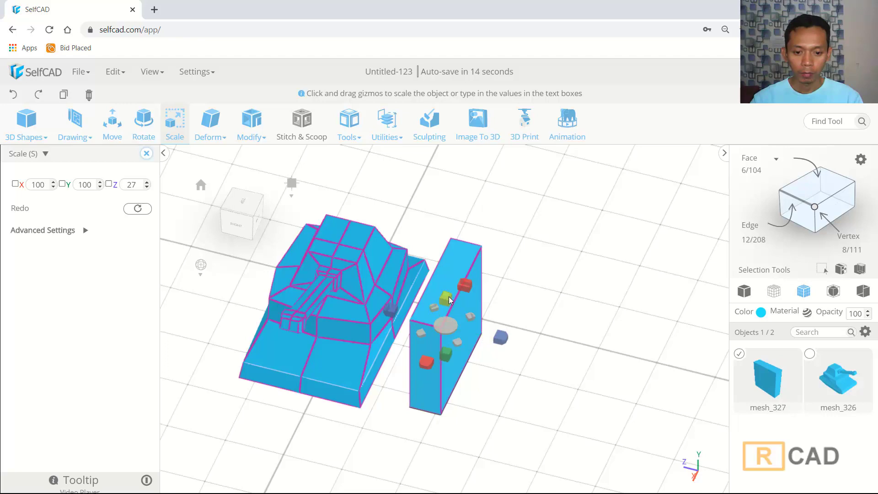
{"action": "left_click_drag", "start_coordinate": [448, 297], "coordinate": [465, 348]}
In the right-side view, move the scaled box toward the tank to Z -49.5 so it overlaps the hull's side
{"action": "right_click_drag", "start_coordinate": [494, 353], "coordinate": [554, 309]}
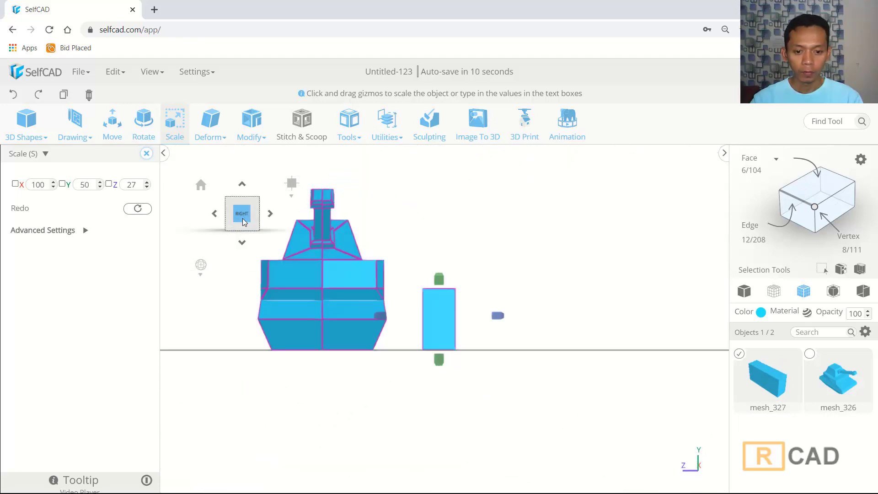
{"action": "left_click", "coordinate": [243, 219]}
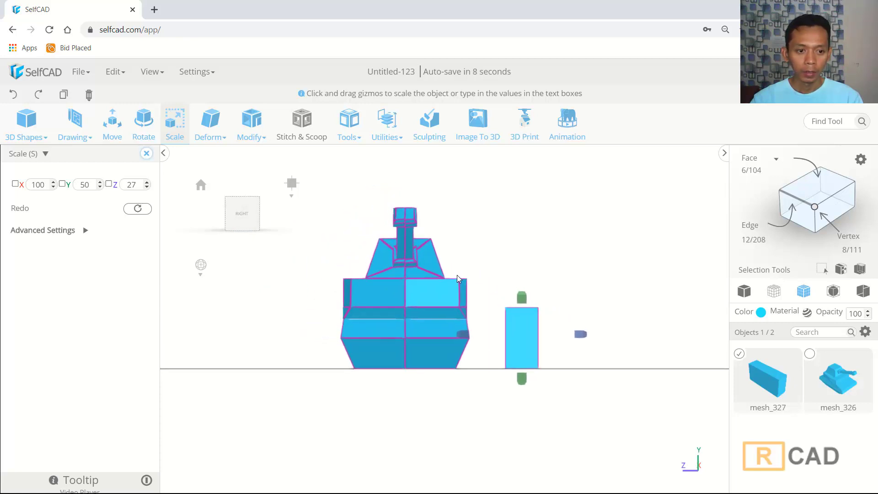
{"action": "left_click", "coordinate": [112, 123]}
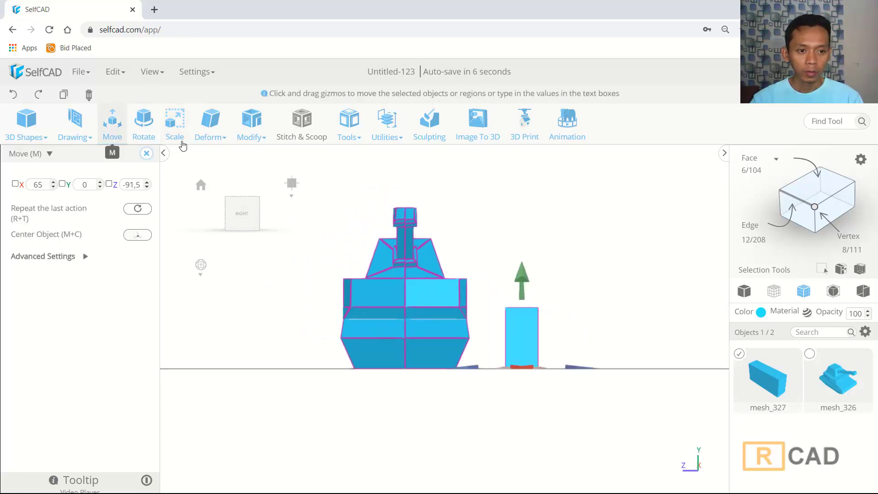
{"action": "left_click", "coordinate": [298, 183]}
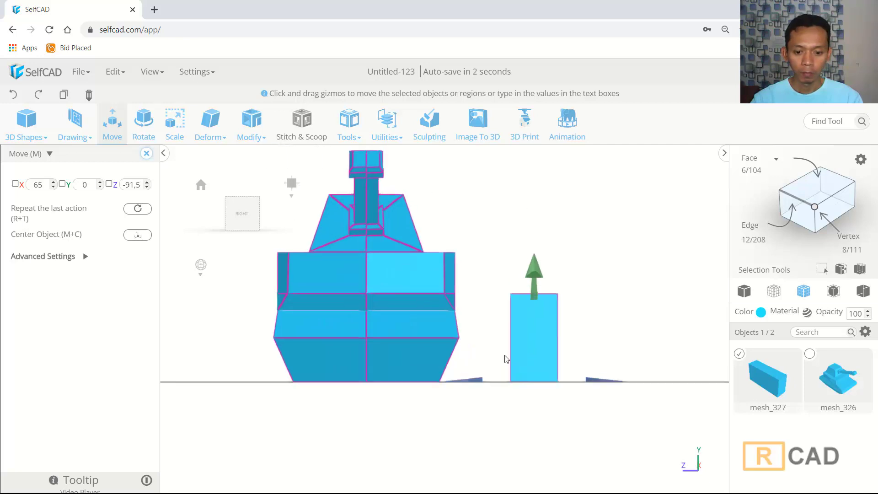
{"action": "left_click_drag", "start_coordinate": [480, 383], "coordinate": [409, 389]}
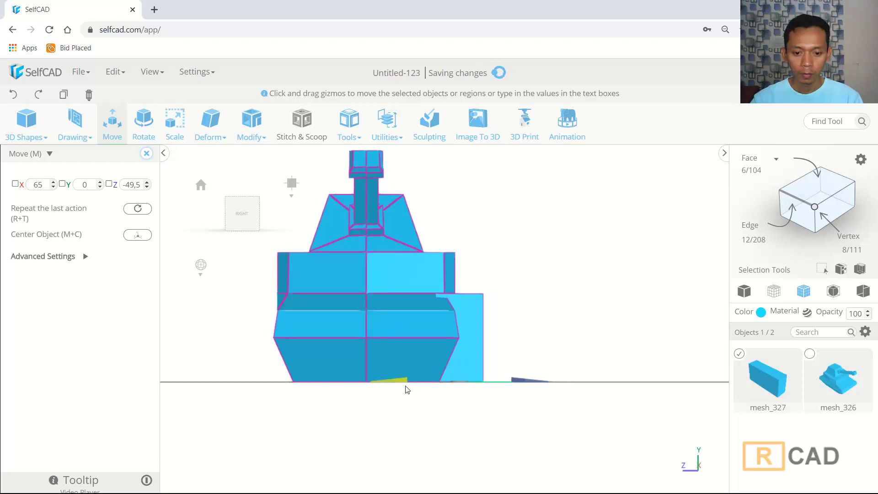
Select the tank body, raise it to Y 25 above the ground, and clear the selection
{"action": "left_click", "coordinate": [605, 274]}
{"action": "left_click", "coordinate": [364, 320]}
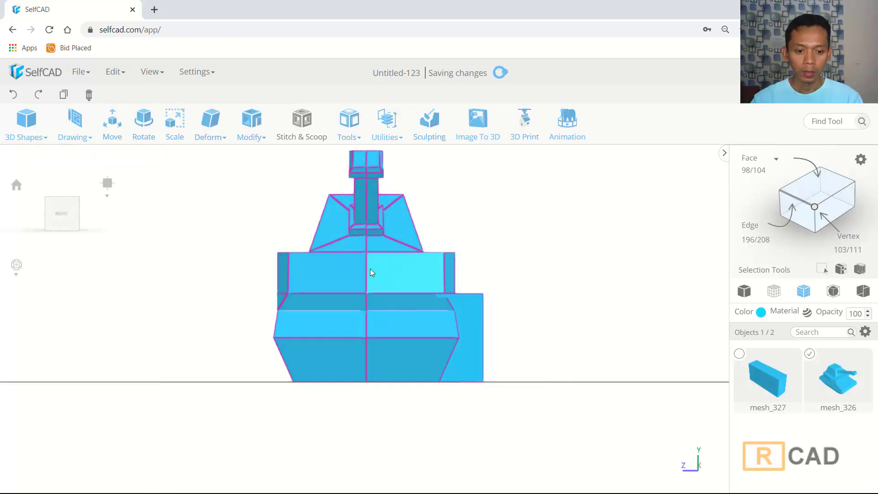
{"action": "left_click", "coordinate": [112, 121]}
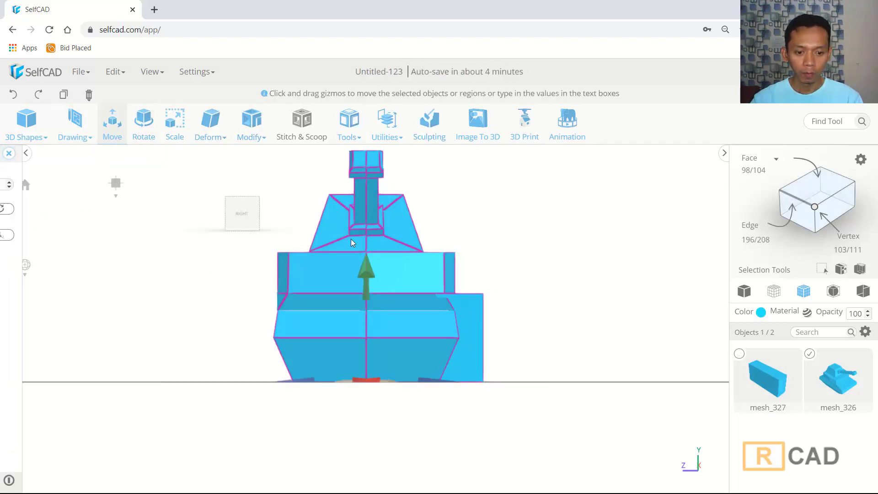
{"action": "left_click_drag", "start_coordinate": [365, 270], "coordinate": [372, 227]}
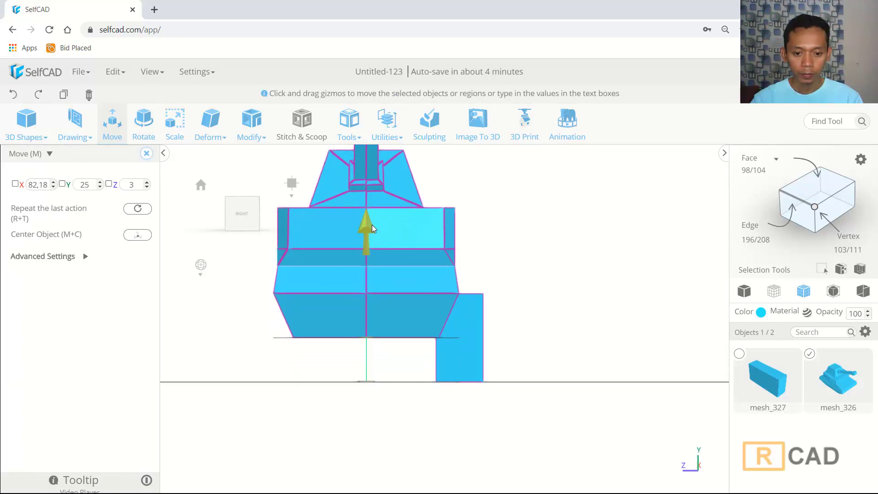
{"action": "left_click", "coordinate": [492, 355]}
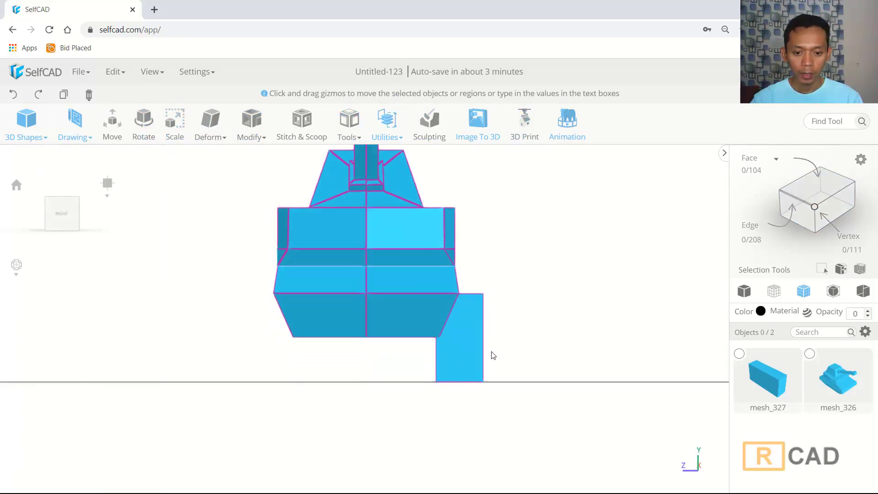
Select the box beside the hull and stretch it lengthwise to X 198 in the back view
{"action": "left_click", "coordinate": [467, 341]}
{"action": "right_click_drag", "start_coordinate": [544, 301], "coordinate": [521, 305]}
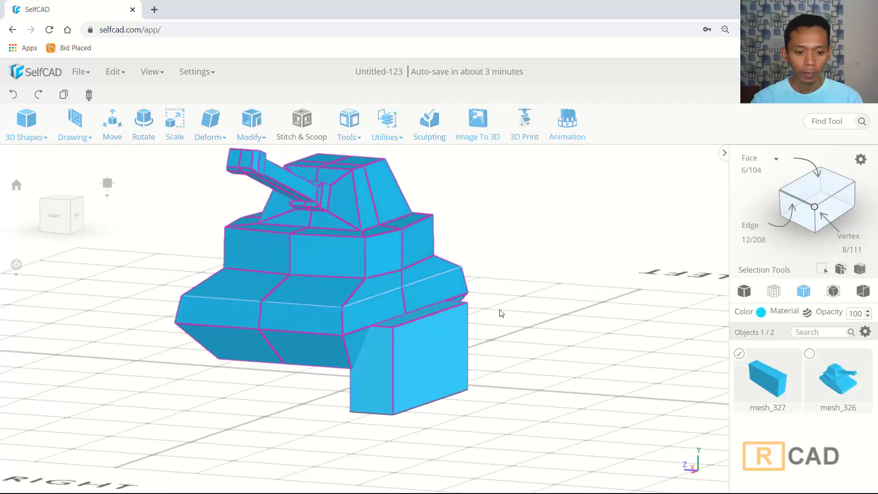
{"action": "left_click", "coordinate": [174, 120]}
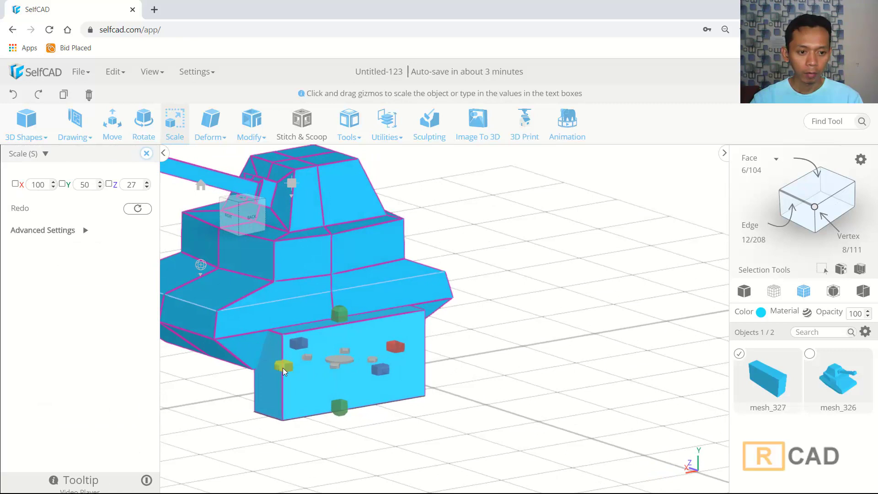
{"action": "left_click", "coordinate": [252, 217]}
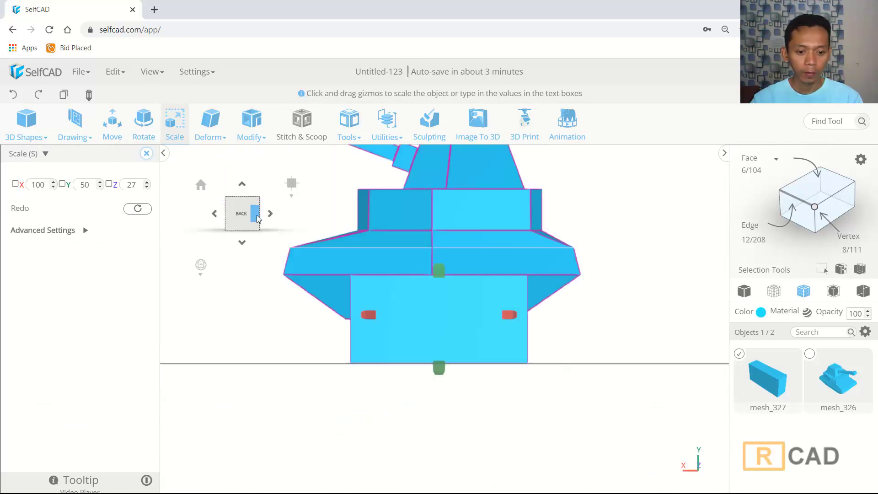
{"action": "left_click_drag", "start_coordinate": [530, 318], "coordinate": [582, 317]}
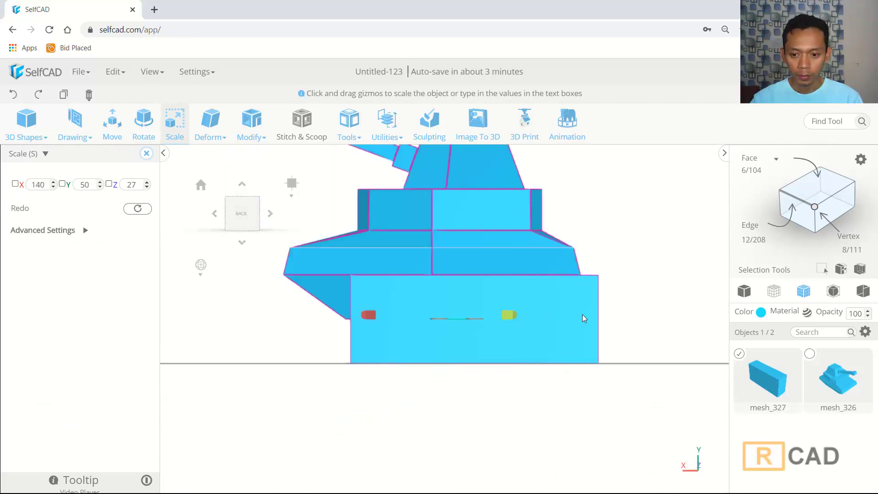
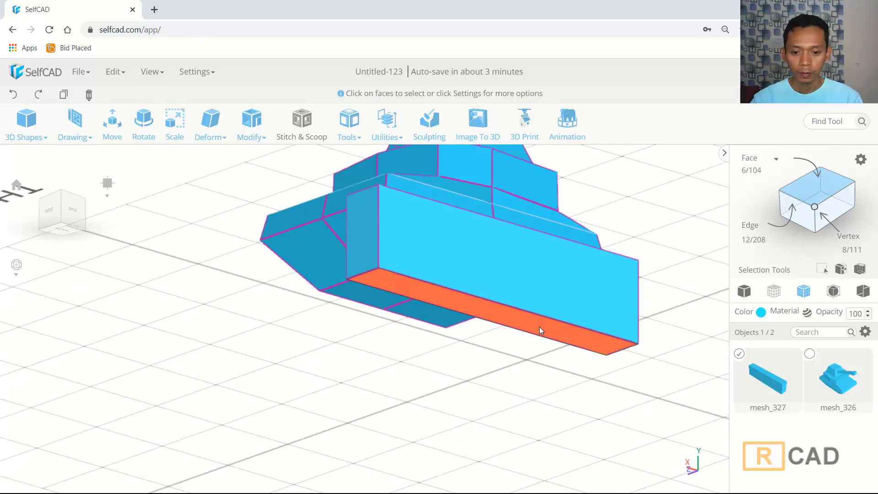
Select the bottom face of the side box and raise it to Y 22
{"action": "left_click", "coordinate": [538, 326]}
{"action": "left_click_drag", "start_coordinate": [490, 385], "coordinate": [447, 387]}
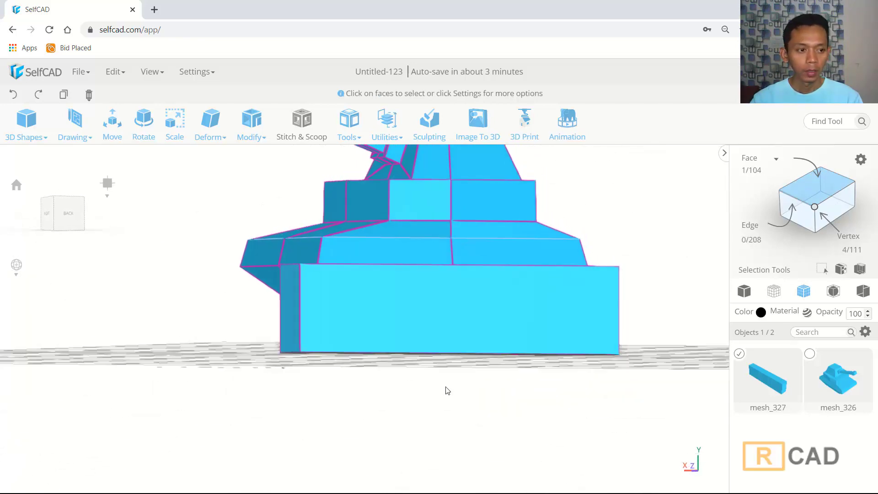
{"action": "left_click", "coordinate": [112, 123]}
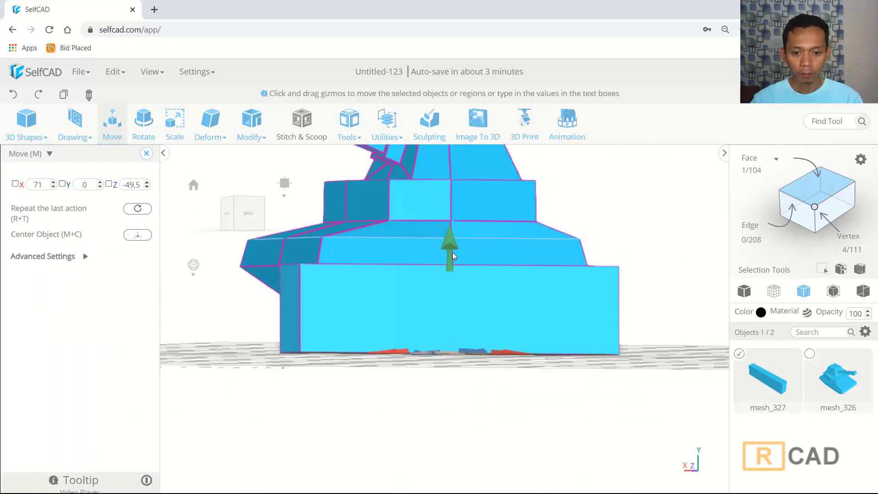
{"action": "left_click_drag", "start_coordinate": [452, 253], "coordinate": [455, 216]}
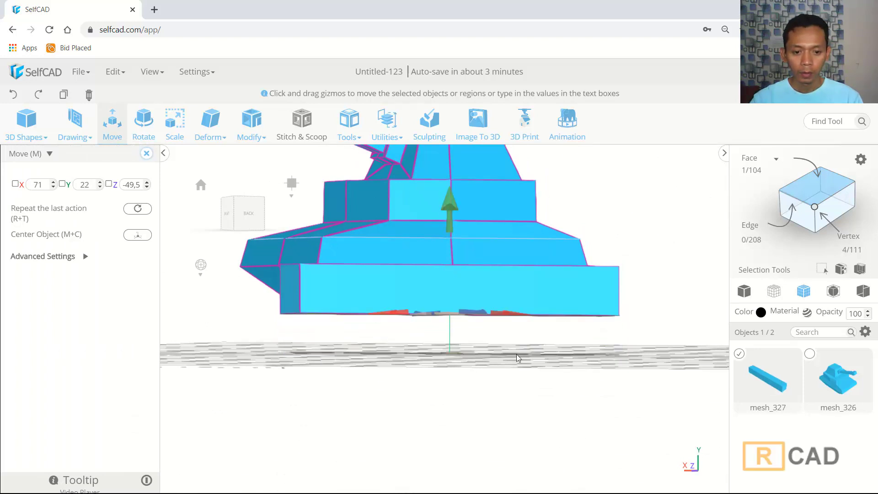
Scale the box's bottom face down proportionally to X 154.4 and Z 21.06, and clear the face selection
{"action": "left_click_drag", "start_coordinate": [520, 358], "coordinate": [499, 347]}
{"action": "left_click", "coordinate": [176, 131]}
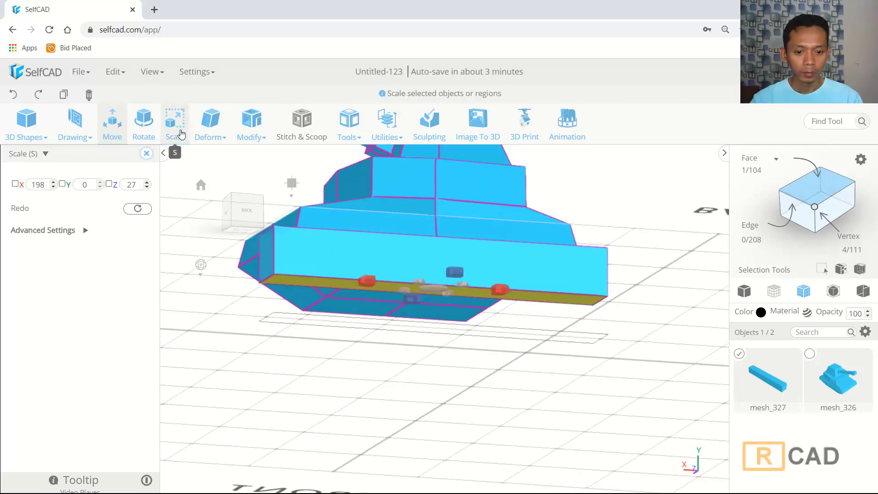
{"action": "left_click_drag", "start_coordinate": [431, 292], "coordinate": [458, 293]}
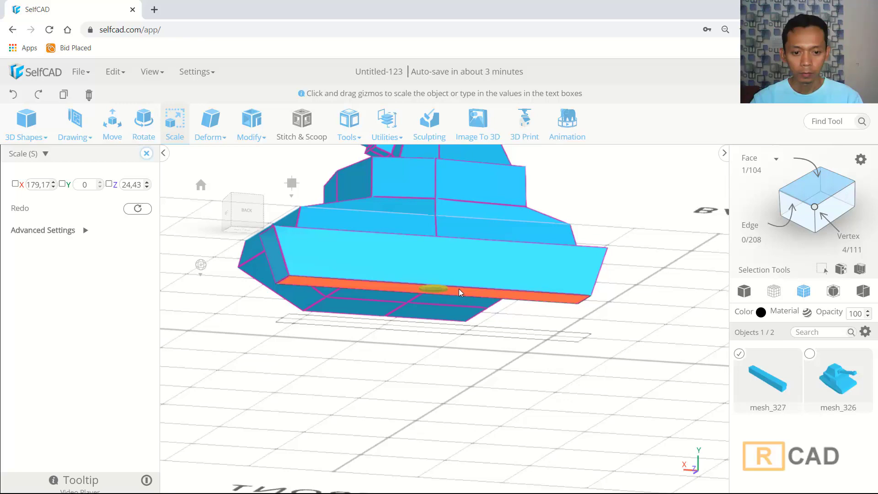
{"action": "left_click_drag", "start_coordinate": [459, 289], "coordinate": [459, 289]}
{"action": "left_click_drag", "start_coordinate": [459, 340], "coordinate": [435, 374]}
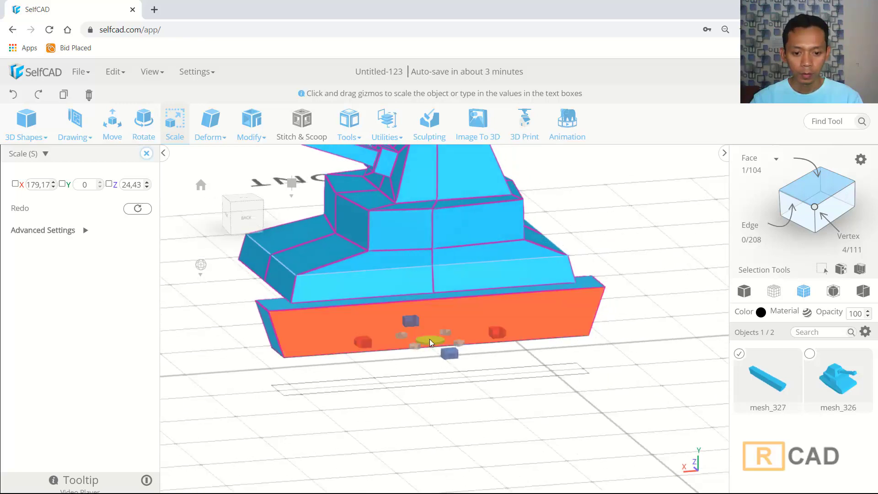
{"action": "left_click_drag", "start_coordinate": [432, 340], "coordinate": [544, 427]}
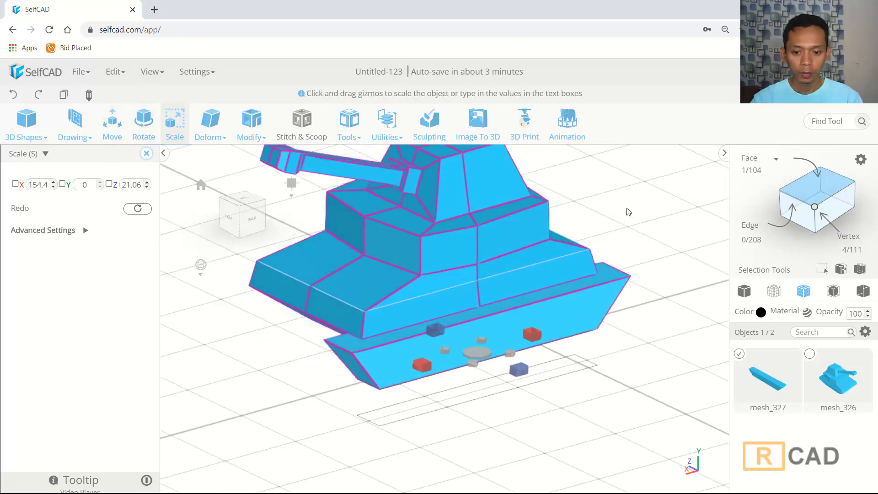
{"action": "left_click", "coordinate": [620, 218]}
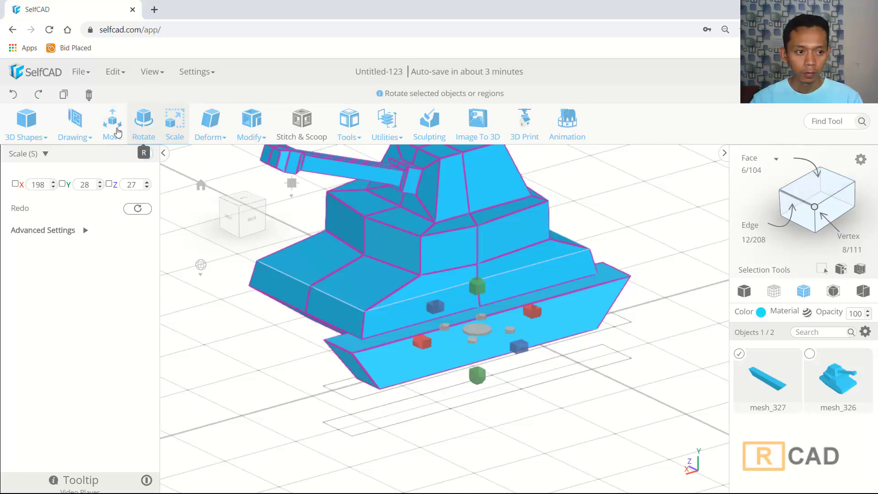
Move the tapered side box straight down until it rests on the ground plane
{"action": "left_click", "coordinate": [112, 121]}
{"action": "left_click_drag", "start_coordinate": [478, 249], "coordinate": [572, 357]}
{"action": "left_click_drag", "start_coordinate": [589, 437], "coordinate": [633, 438]}
Select the top face of the side box and extrude it upward by 17.52
{"action": "left_click", "coordinate": [815, 188]}
{"action": "left_click", "coordinate": [586, 327]}
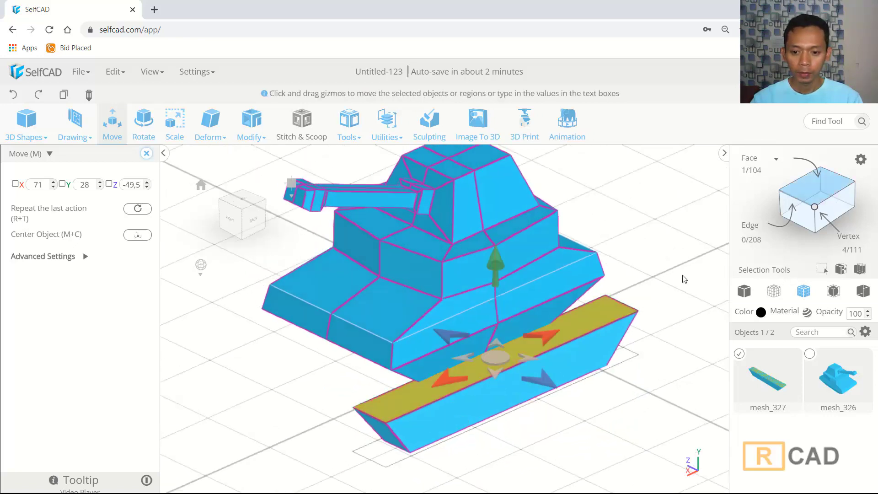
{"action": "left_click_drag", "start_coordinate": [587, 328], "coordinate": [671, 262]}
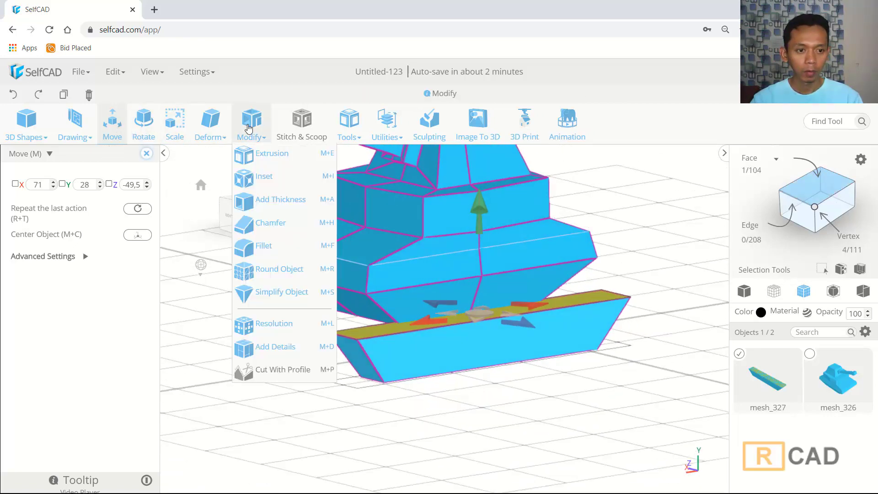
{"action": "mouse_move", "coordinate": [241, 122]}
{"action": "left_click", "coordinate": [270, 157]}
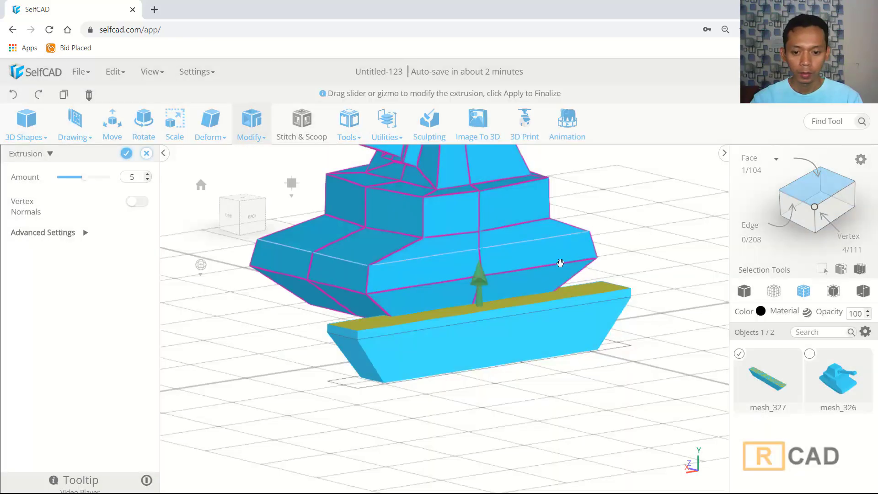
{"action": "left_click_drag", "start_coordinate": [477, 284], "coordinate": [483, 267]}
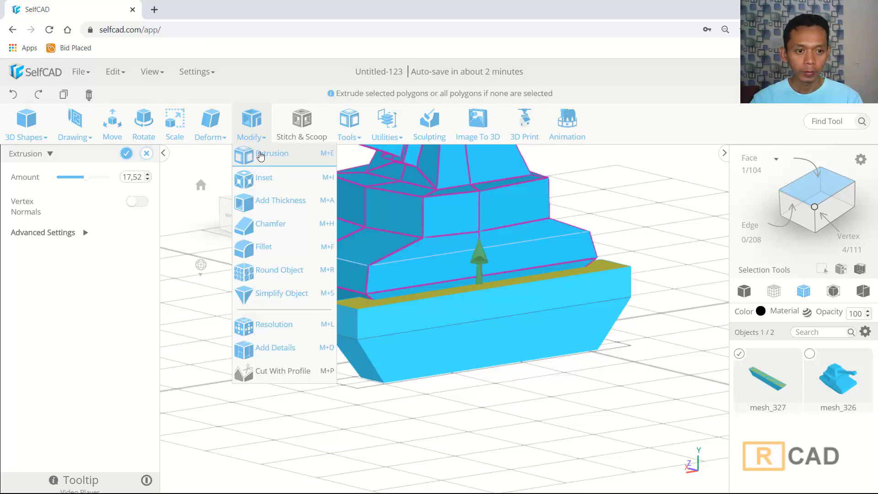
{"action": "left_click", "coordinate": [261, 137]}
{"action": "left_click", "coordinate": [358, 282]}
Extrude the same top face upward a second time by 10.2
{"action": "mouse_move", "coordinate": [251, 124]}
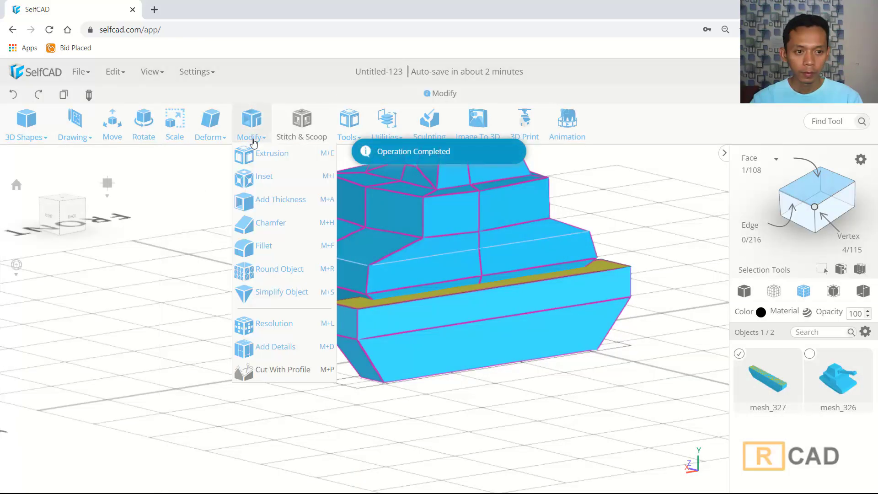
{"action": "left_click", "coordinate": [276, 155]}
{"action": "left_click_drag", "start_coordinate": [476, 251], "coordinate": [480, 248]}
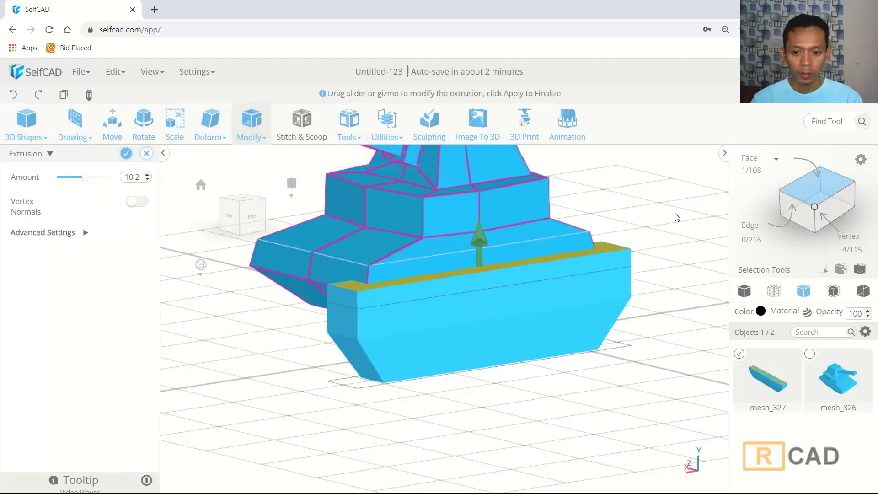
{"action": "left_click_drag", "start_coordinate": [676, 217], "coordinate": [635, 220]}
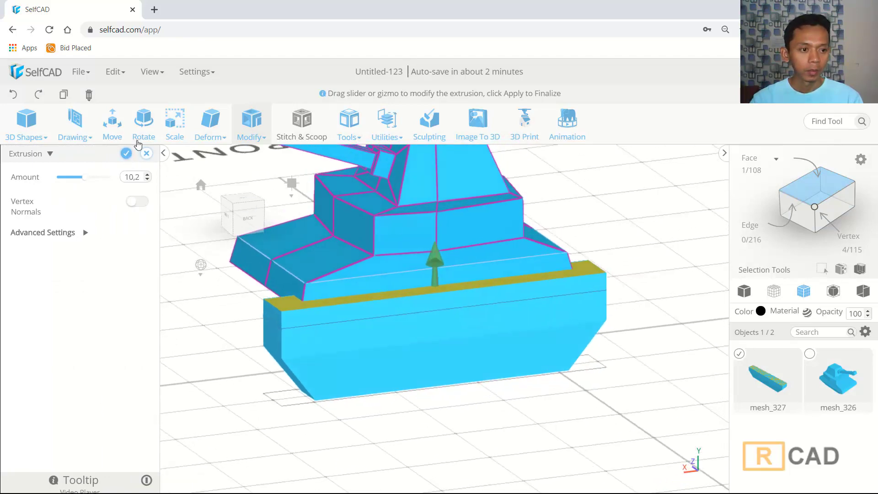
Keep the extrusion, scale the track's top face down proportionally to taper its upper section, and clear the face selection
{"action": "left_click", "coordinate": [174, 122]}
{"action": "left_click", "coordinate": [378, 281]}
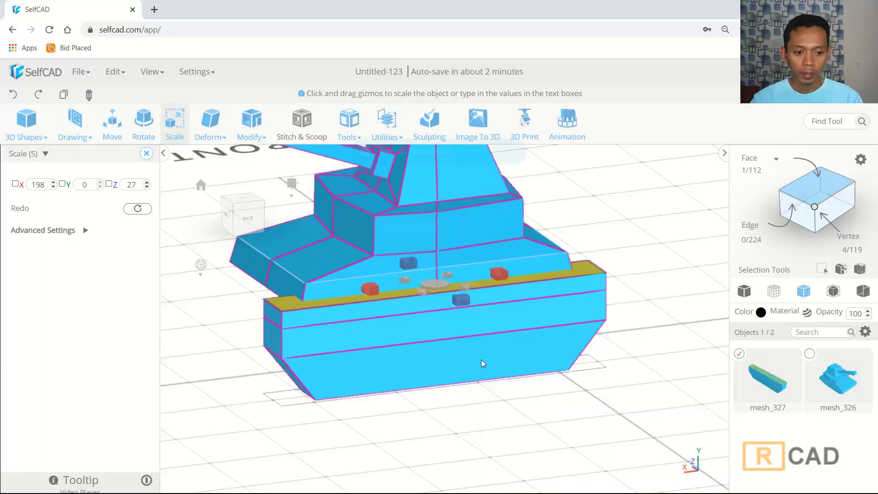
{"action": "left_click_drag", "start_coordinate": [483, 363], "coordinate": [492, 325]}
{"action": "left_click_drag", "start_coordinate": [610, 269], "coordinate": [484, 388]}
{"action": "left_click", "coordinate": [642, 367]}
Select the track's bottom face, raise it to Y 4, and clear the face selection
{"action": "left_click_drag", "start_coordinate": [618, 370], "coordinate": [498, 319]}
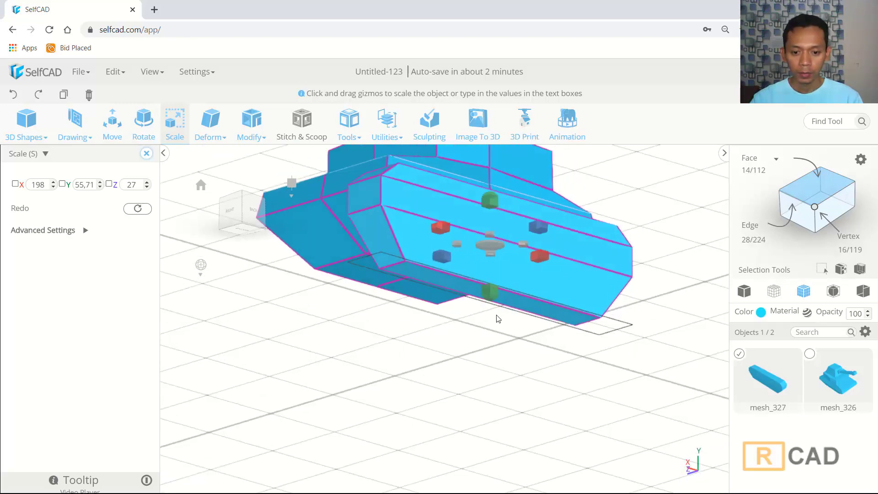
{"action": "left_click", "coordinate": [509, 300]}
{"action": "left_click_drag", "start_coordinate": [497, 351], "coordinate": [495, 387]}
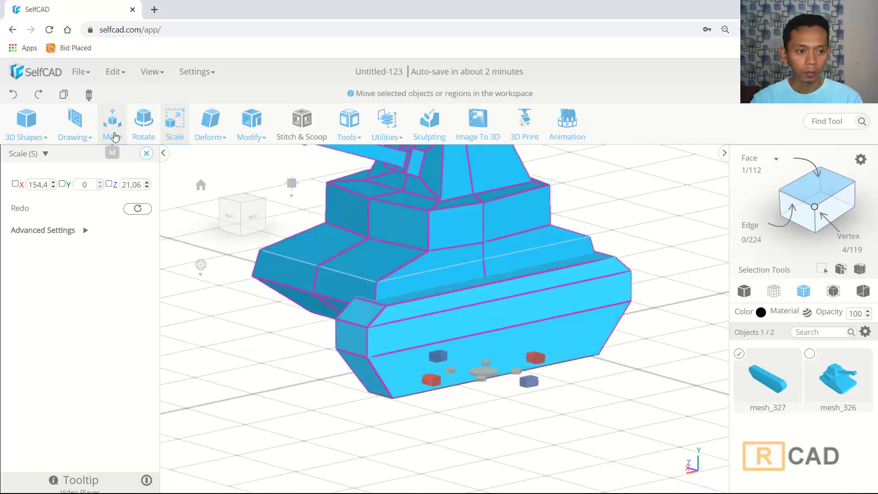
{"action": "left_click", "coordinate": [115, 137]}
{"action": "left_click_drag", "start_coordinate": [485, 285], "coordinate": [485, 275]}
{"action": "left_click_drag", "start_coordinate": [324, 398], "coordinate": [399, 396]}
{"action": "key", "text": "ctrl+a"}
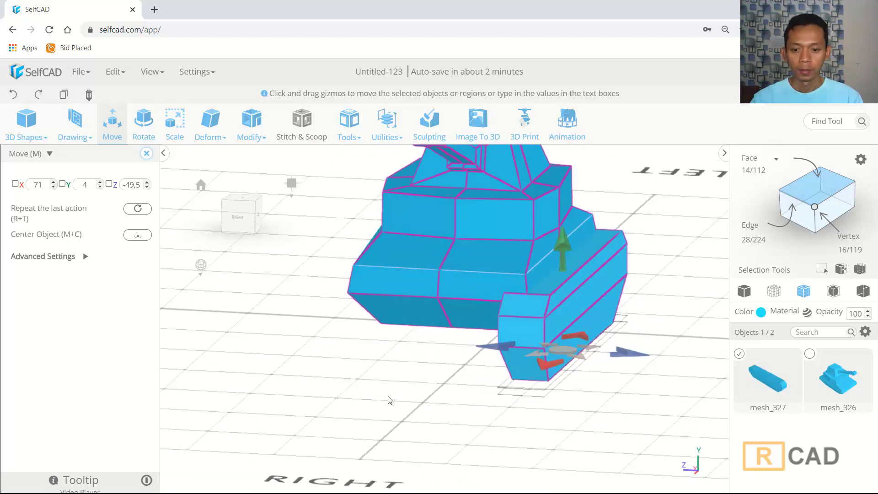
Switch to polygon selection and select the three polygons on the outer side of the track
{"action": "scroll", "coordinate": [415, 387], "scroll_direction": "down", "scroll_amount": 3}
{"action": "left_click_drag", "start_coordinate": [456, 415], "coordinate": [406, 412]}
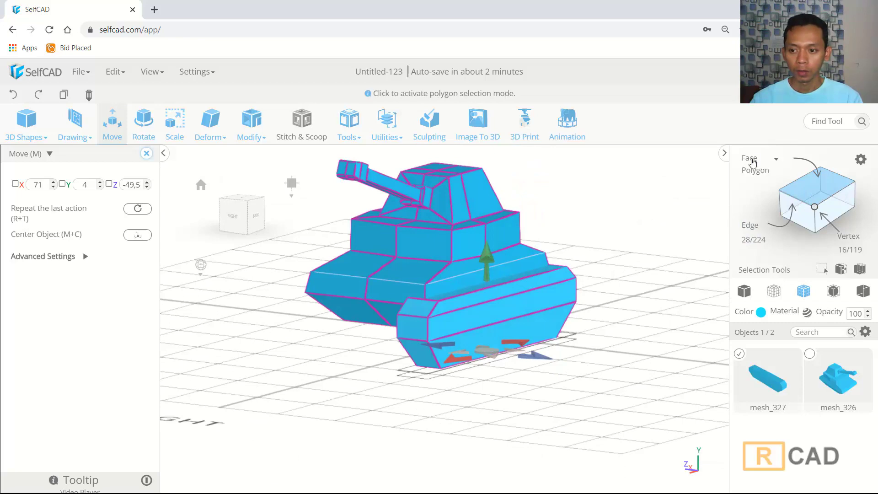
{"action": "left_click", "coordinate": [494, 319]}
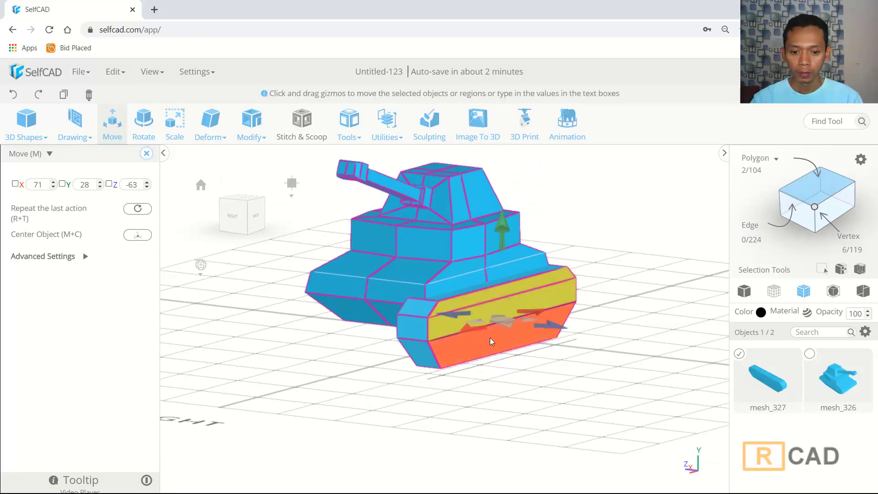
{"action": "left_click", "coordinate": [489, 338]}
{"action": "mouse_move", "coordinate": [635, 245]}
{"action": "left_mouse_down"}
{"action": "mouse_move", "coordinate": [687, 260]}
{"action": "mouse_move", "coordinate": [642, 254]}
{"action": "left_mouse_up"}
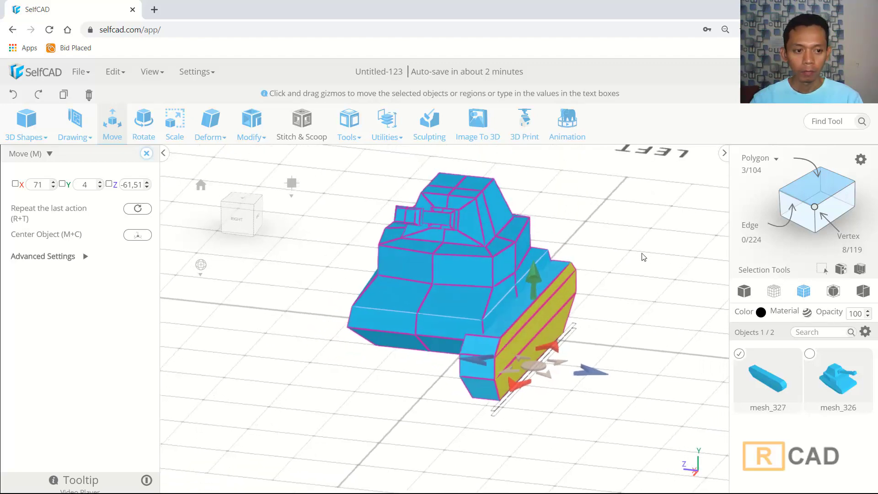
Inset the three selected outer side polygons together by 9.53
{"action": "left_click", "coordinate": [251, 122]}
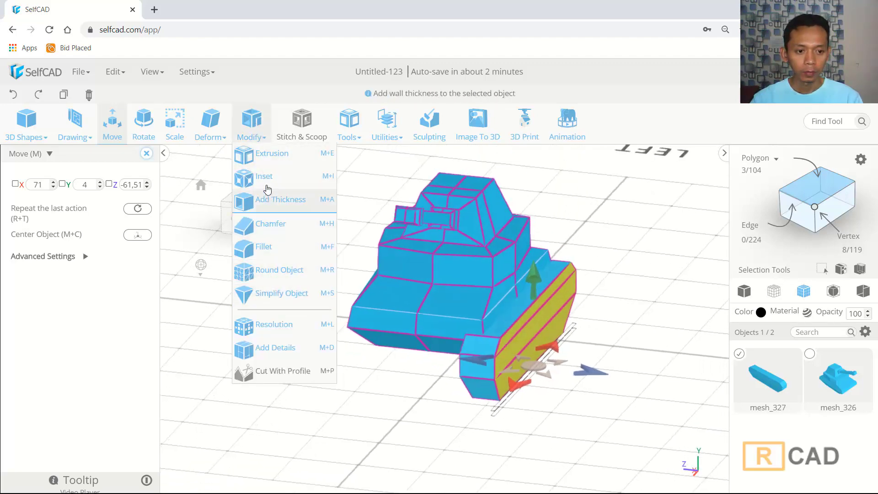
{"action": "left_click", "coordinate": [268, 177]}
{"action": "scroll", "coordinate": [632, 363], "scroll_direction": "up", "scroll_amount": 3}
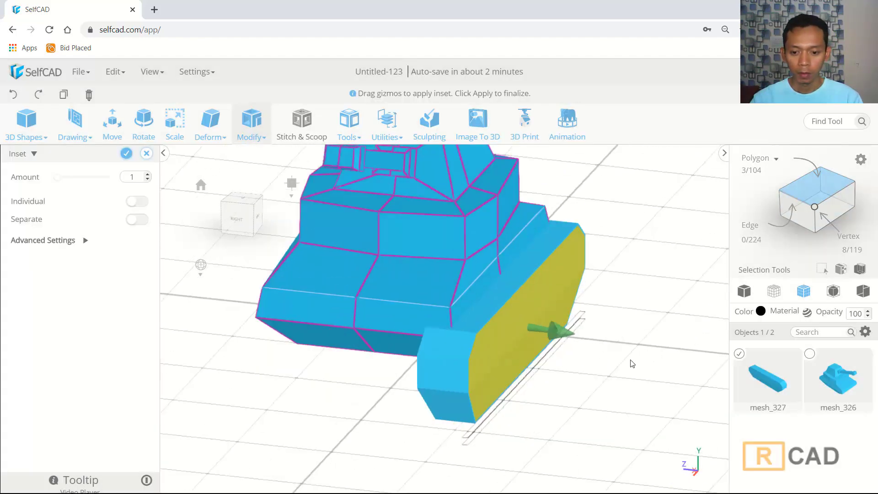
{"action": "left_click_drag", "start_coordinate": [632, 363], "coordinate": [590, 353]}
{"action": "left_click_drag", "start_coordinate": [503, 303], "coordinate": [511, 303]}
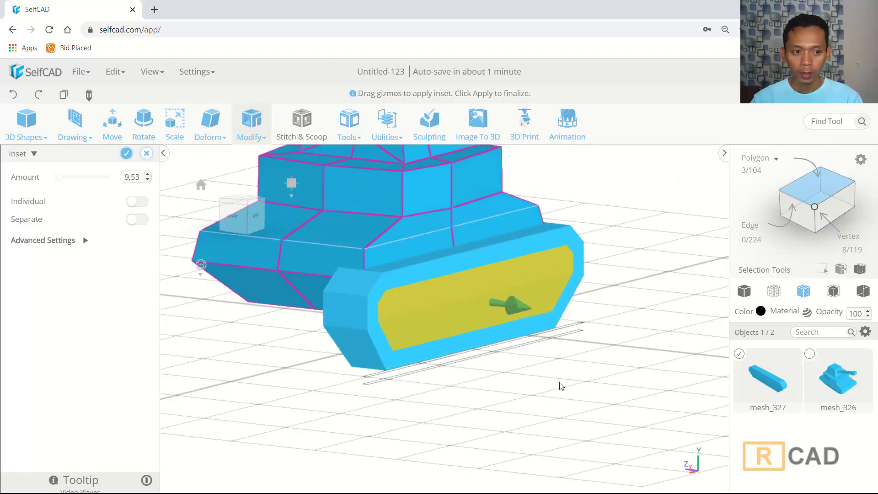
Keep the inset, extrude the inner side area inward by -6.52 to form a recess, and clear the polygon selection
{"action": "left_click", "coordinate": [252, 123]}
{"action": "left_click", "coordinate": [265, 152]}
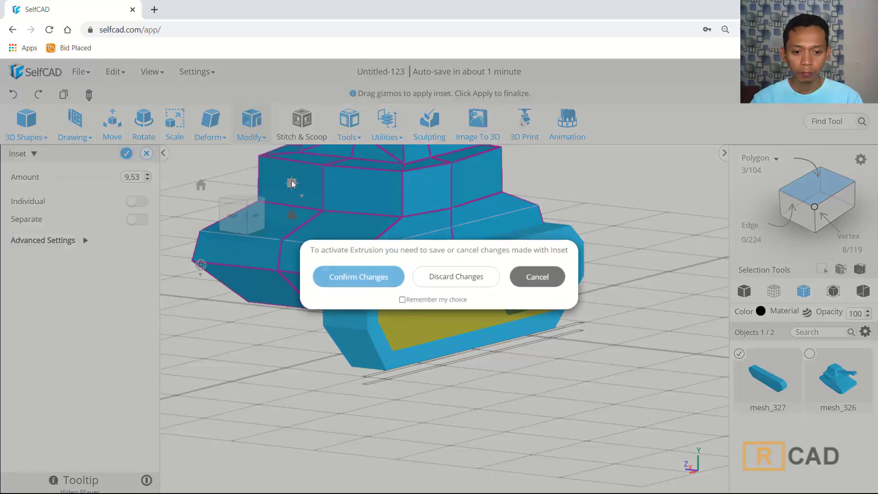
{"action": "left_click", "coordinate": [362, 277]}
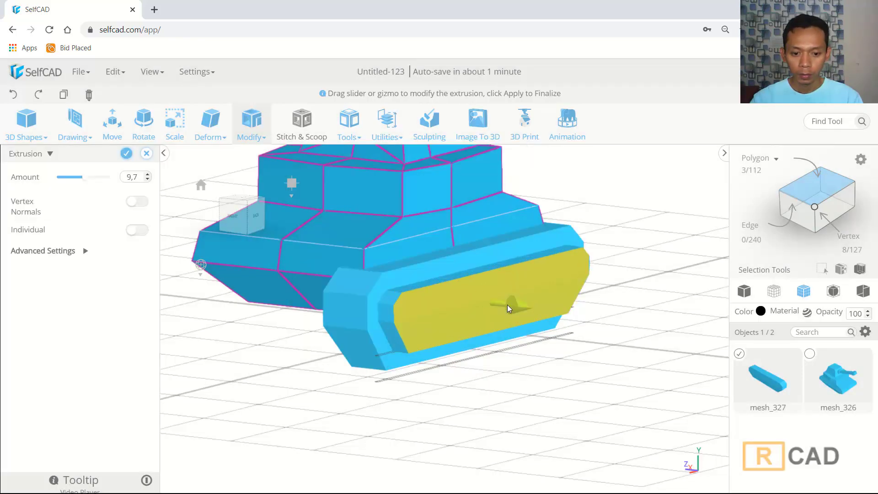
{"action": "mouse_move", "coordinate": [497, 308]}
{"action": "left_mouse_down"}
{"action": "mouse_move", "coordinate": [479, 308]}
{"action": "mouse_move", "coordinate": [487, 310]}
{"action": "left_mouse_up"}
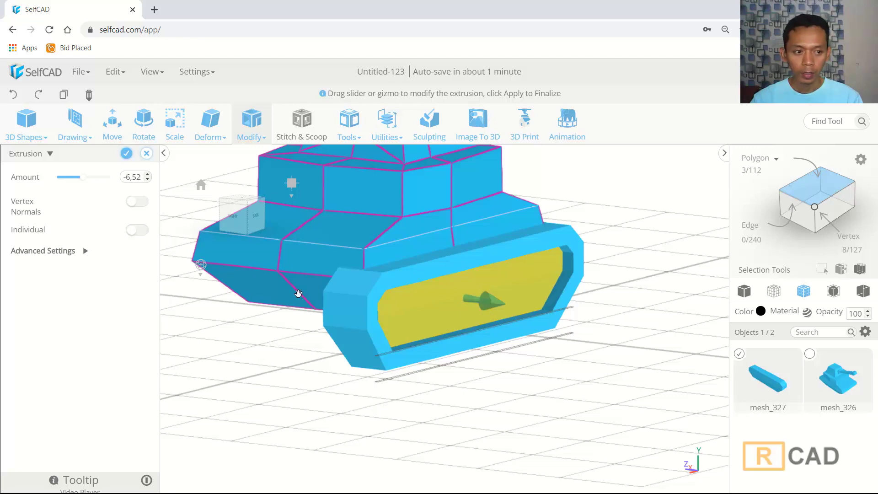
{"action": "left_click", "coordinate": [126, 154]}
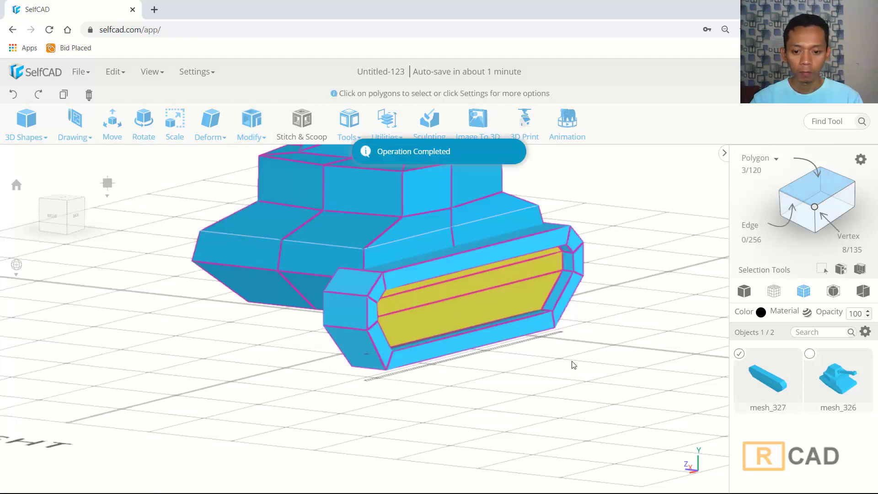
{"action": "right_click_drag", "start_coordinate": [402, 394], "coordinate": [500, 394]}
{"action": "scroll", "coordinate": [502, 394], "scroll_direction": "down", "scroll_amount": 4}
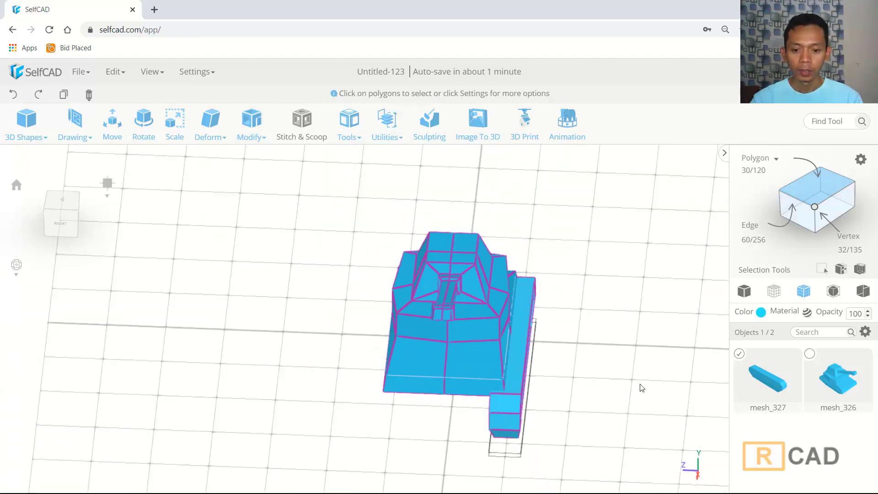
Start mirroring the recessed track with Create Copy on and preview the copy in the Left direction
{"action": "right_click_drag", "start_coordinate": [640, 387], "coordinate": [479, 328]}
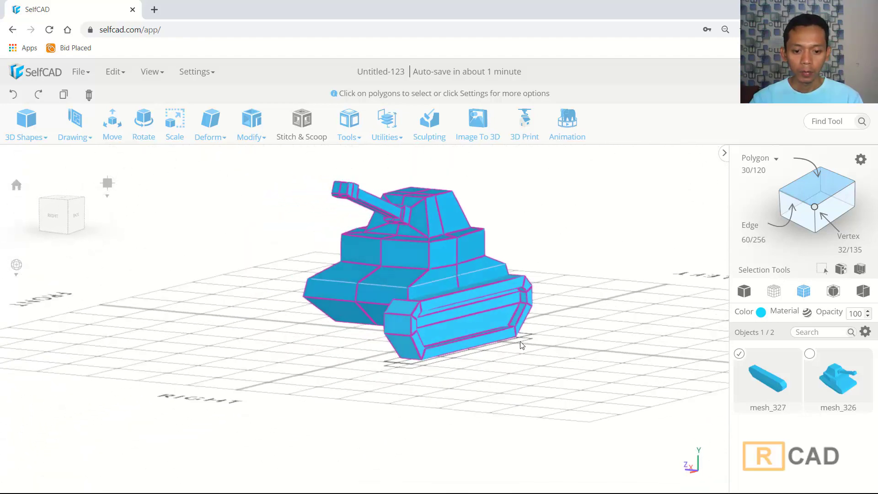
{"action": "right_click_drag", "start_coordinate": [512, 376], "coordinate": [548, 378]}
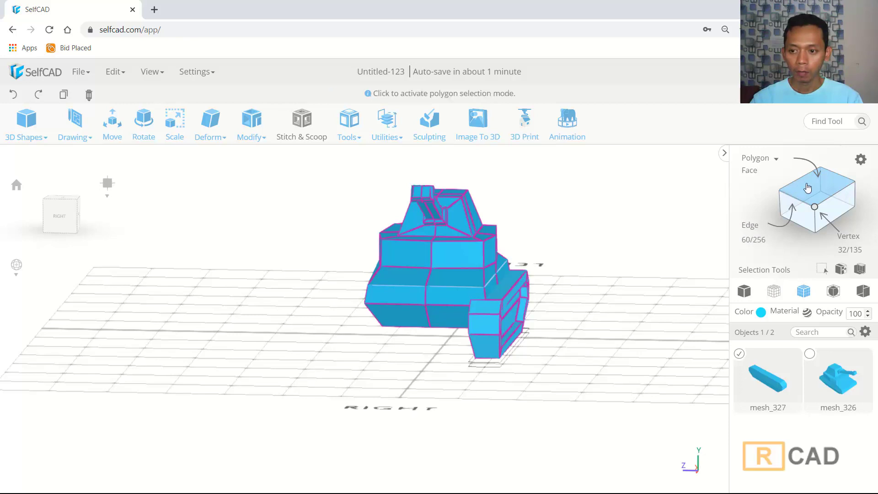
{"action": "right_click_drag", "start_coordinate": [605, 297], "coordinate": [307, 210]}
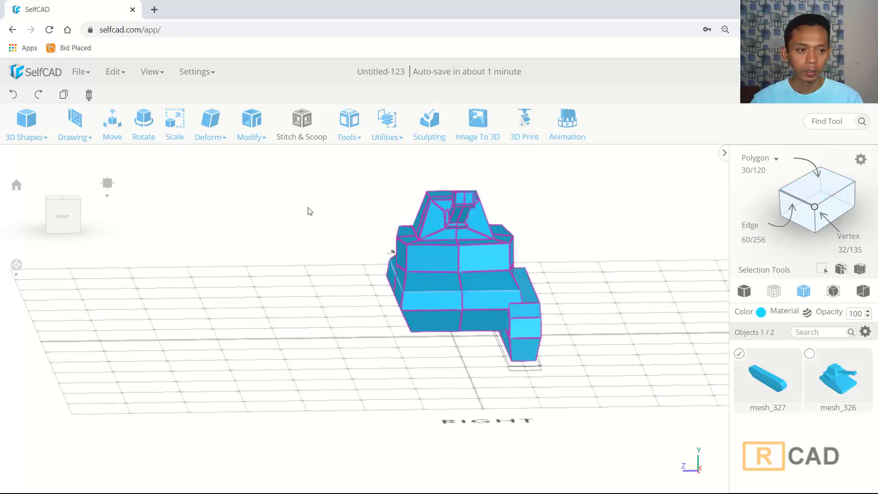
{"action": "left_click", "coordinate": [117, 137]}
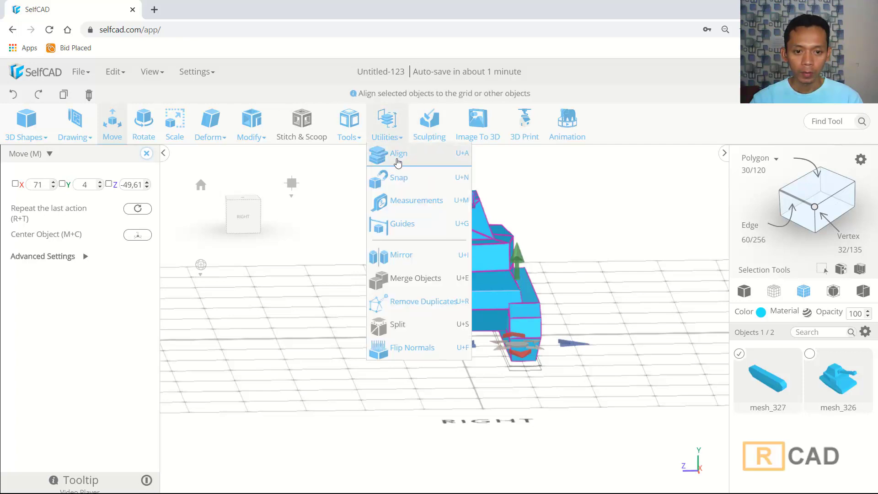
{"action": "mouse_move", "coordinate": [388, 127]}
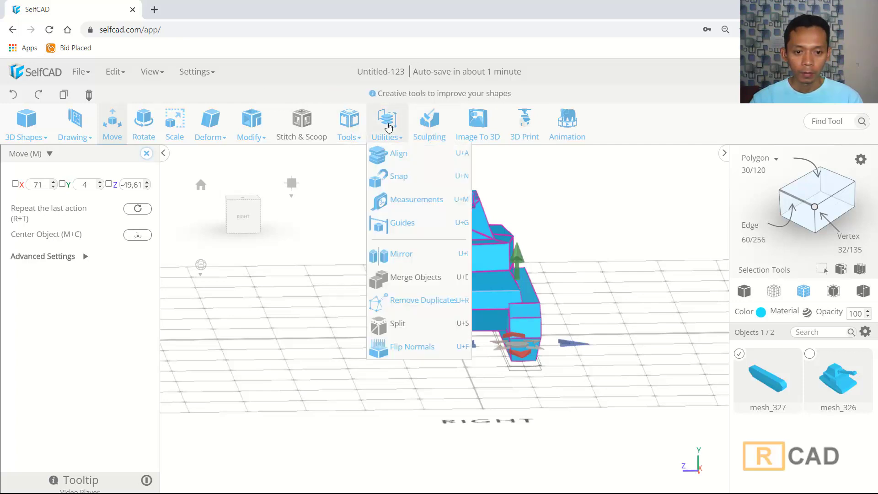
{"action": "left_click", "coordinate": [398, 254]}
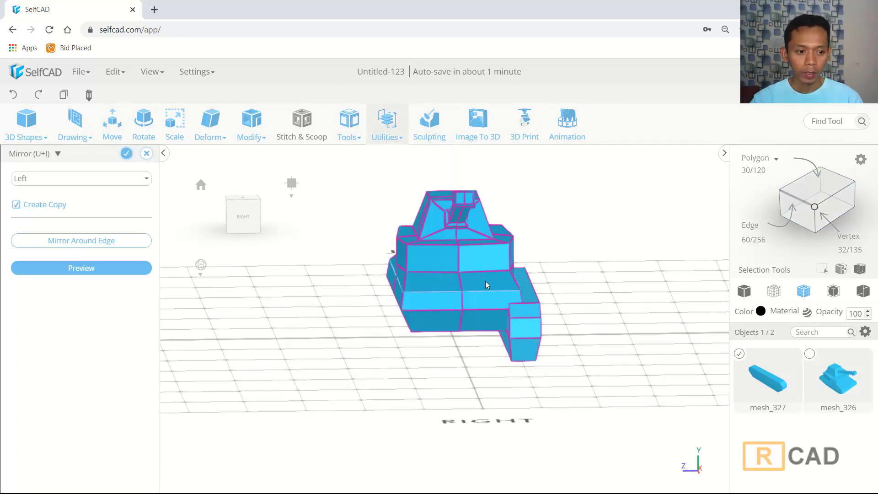
{"action": "right_click_drag", "start_coordinate": [564, 285], "coordinate": [440, 273]}
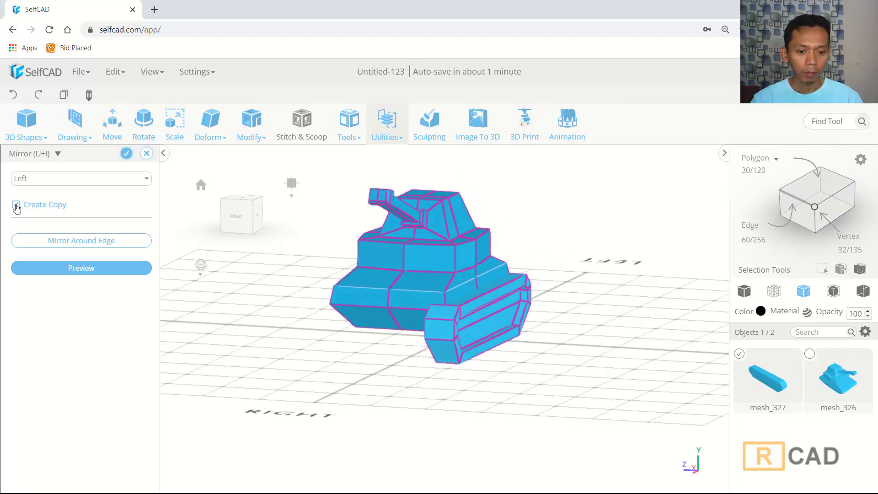
{"action": "left_click", "coordinate": [81, 269]}
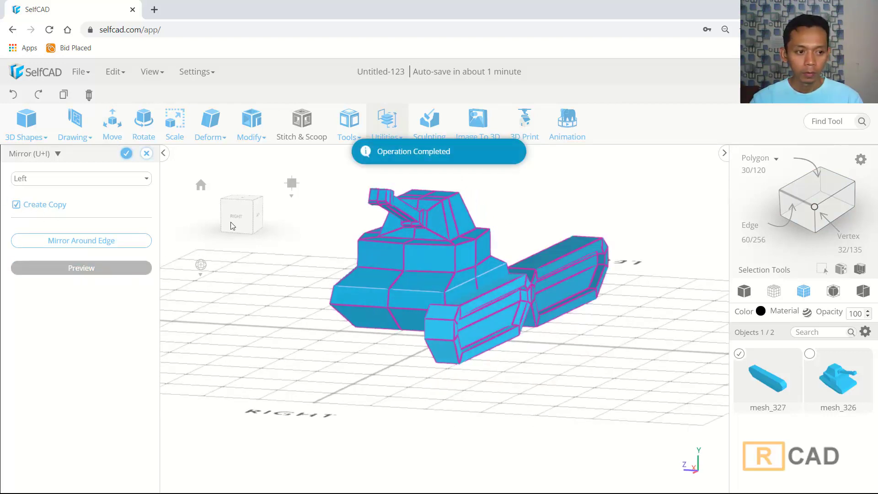
Change the mirror direction to Back, keep Create Copy on, and apply the mirrored track
{"action": "left_click", "coordinate": [45, 179]}
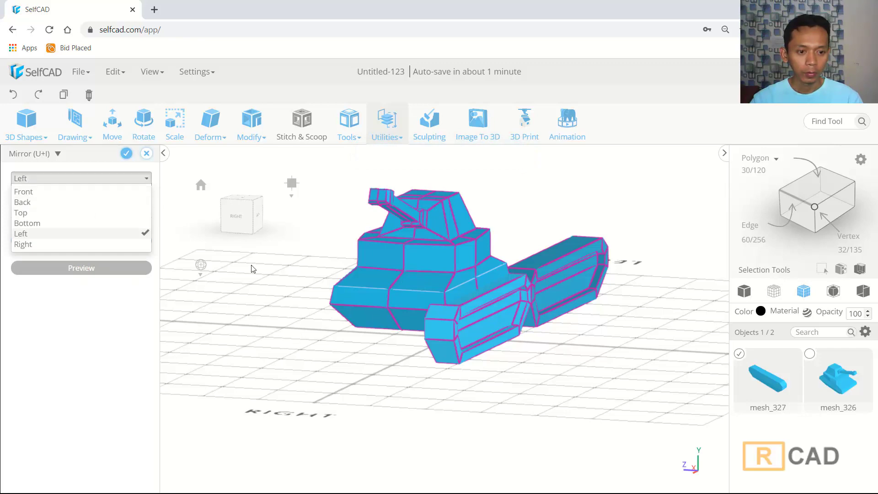
{"action": "right_click_drag", "start_coordinate": [251, 269], "coordinate": [228, 275]}
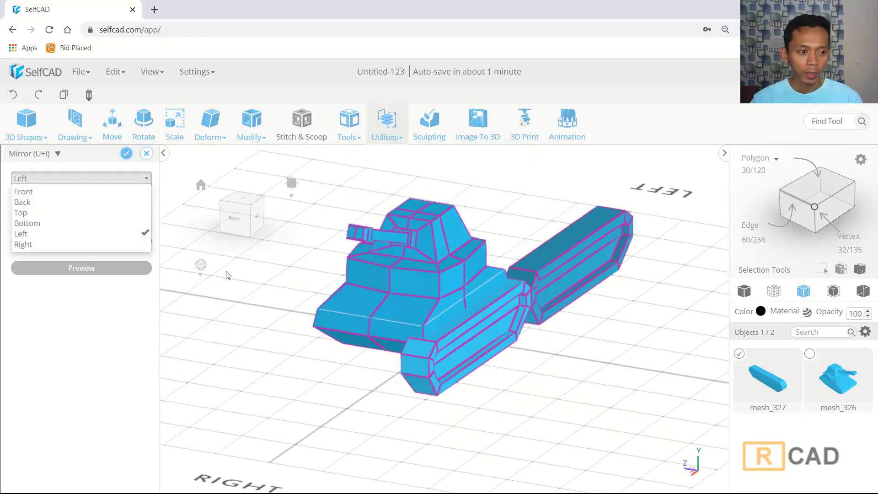
{"action": "left_click", "coordinate": [44, 182]}
{"action": "left_click", "coordinate": [41, 202]}
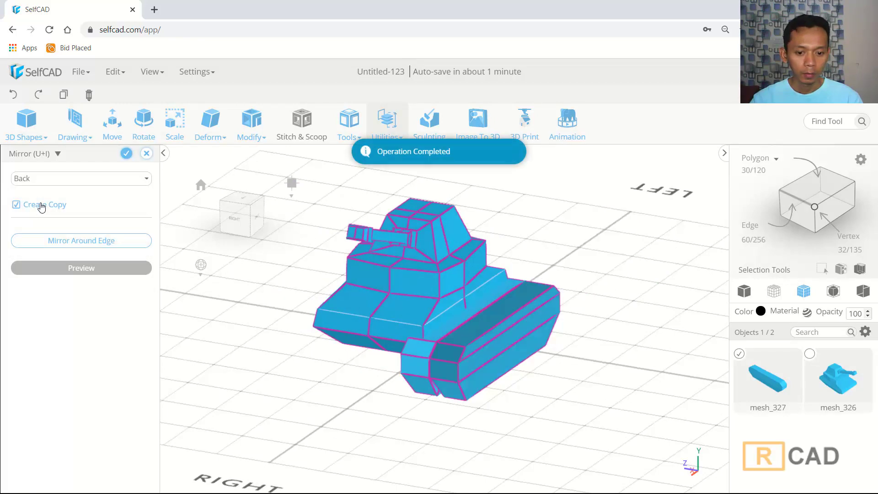
{"action": "left_click", "coordinate": [126, 153]}
In the right view, move the mirrored track to Z 57.17 on the opposite side of the hull and clear the selection
{"action": "left_click_drag", "start_coordinate": [570, 278], "coordinate": [597, 265]}
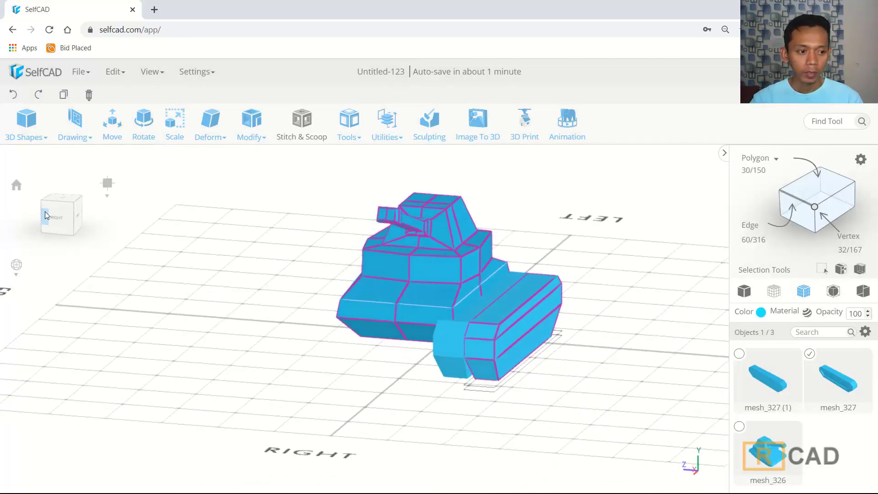
{"action": "left_click", "coordinate": [56, 219]}
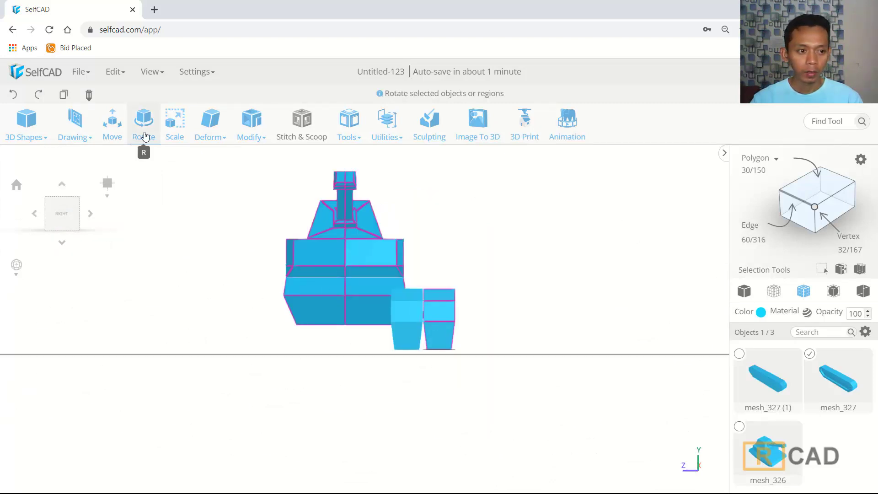
{"action": "left_click", "coordinate": [110, 128]}
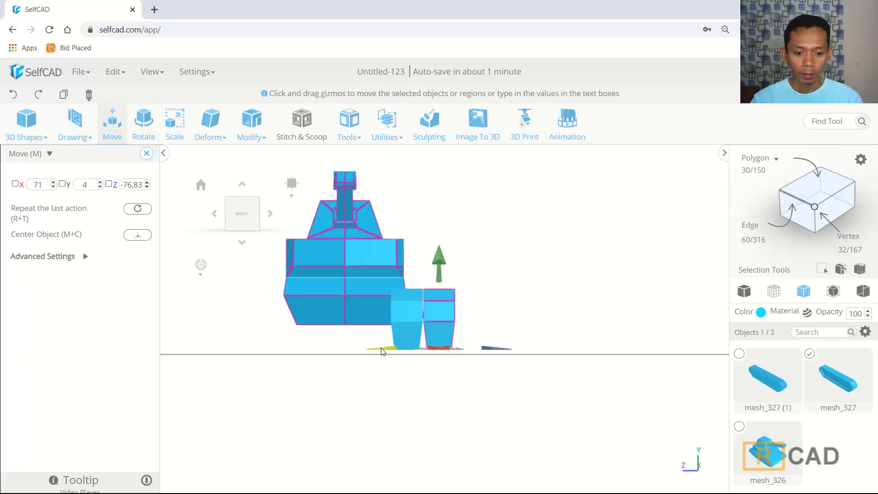
{"action": "left_click_drag", "start_coordinate": [382, 351], "coordinate": [220, 346]}
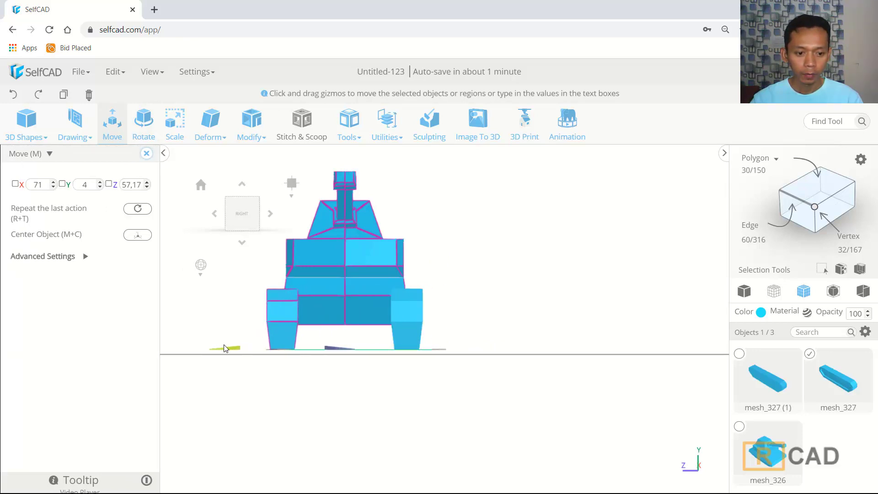
{"action": "left_click", "coordinate": [498, 292]}
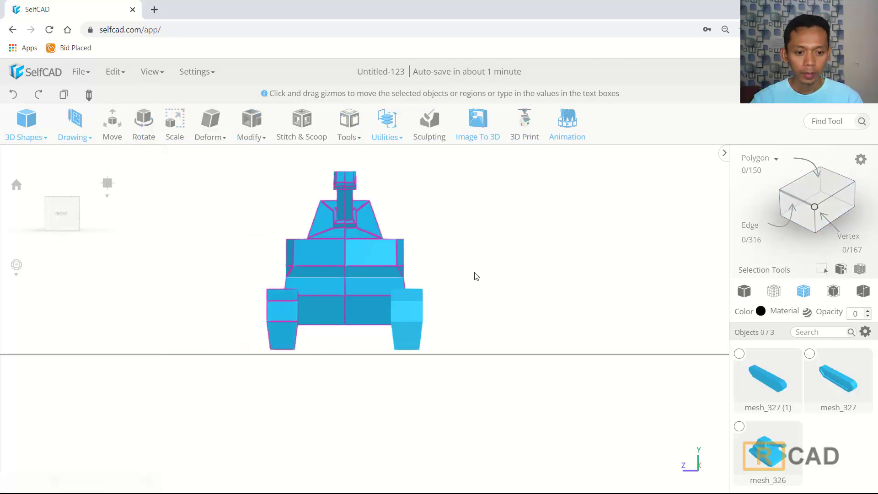
Switch to mesh mode and check the whole tank with both tracks from several sides
{"action": "right_click_drag", "start_coordinate": [473, 273], "coordinate": [604, 273]}
{"action": "left_click_drag", "start_coordinate": [606, 276], "coordinate": [526, 288]}
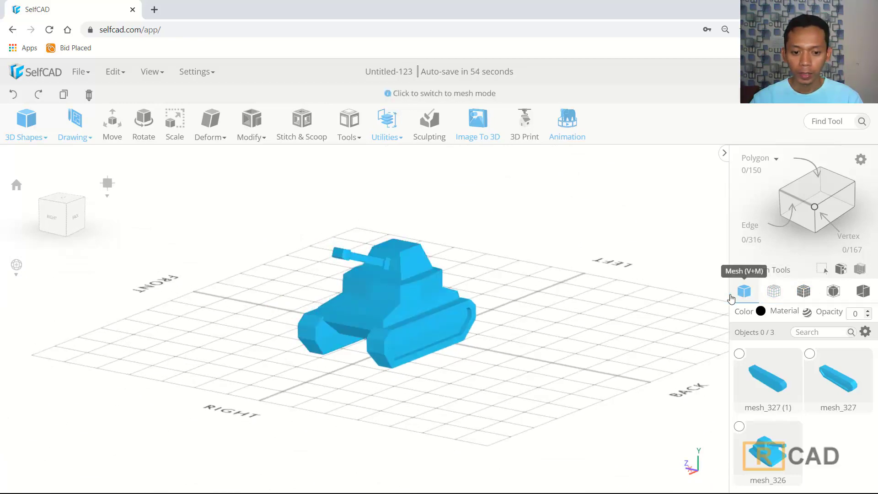
{"action": "left_click_drag", "start_coordinate": [703, 293], "coordinate": [597, 290]}
{"action": "left_click", "coordinate": [773, 291]}
{"action": "left_click_drag", "start_coordinate": [595, 323], "coordinate": [366, 402]}
{"action": "left_click", "coordinate": [736, 296]}
Merge both tracks and the tank body into a single object with all three selected
{"action": "left_click", "coordinate": [387, 125]}
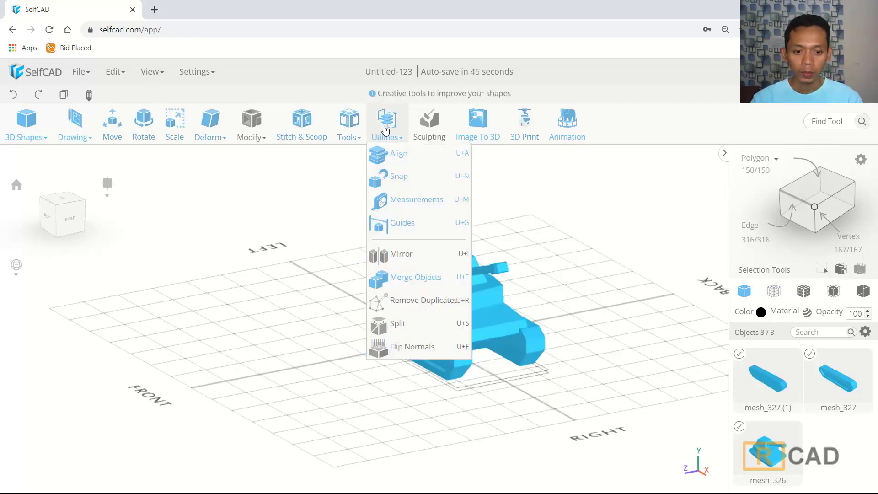
{"action": "left_click", "coordinate": [423, 283]}
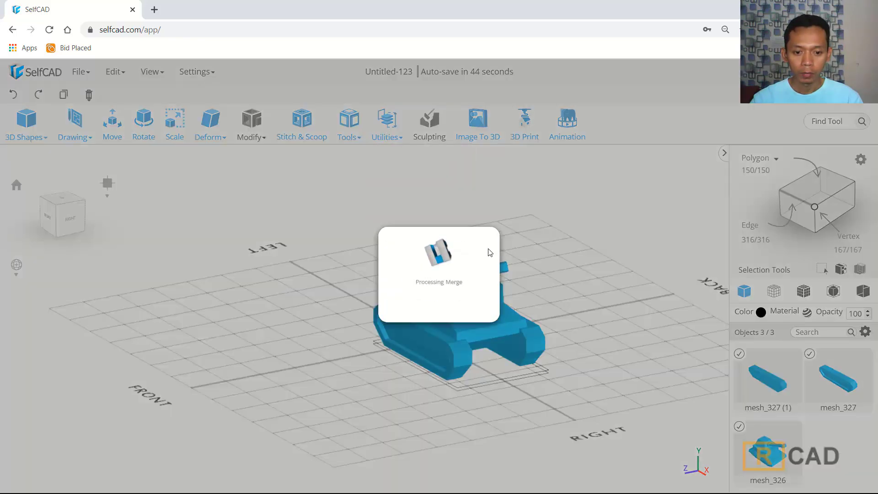
{"action": "right_click_drag", "start_coordinate": [619, 352], "coordinate": [613, 257]}
{"action": "scroll", "coordinate": [541, 284], "scroll_direction": "up", "scroll_amount": 2}
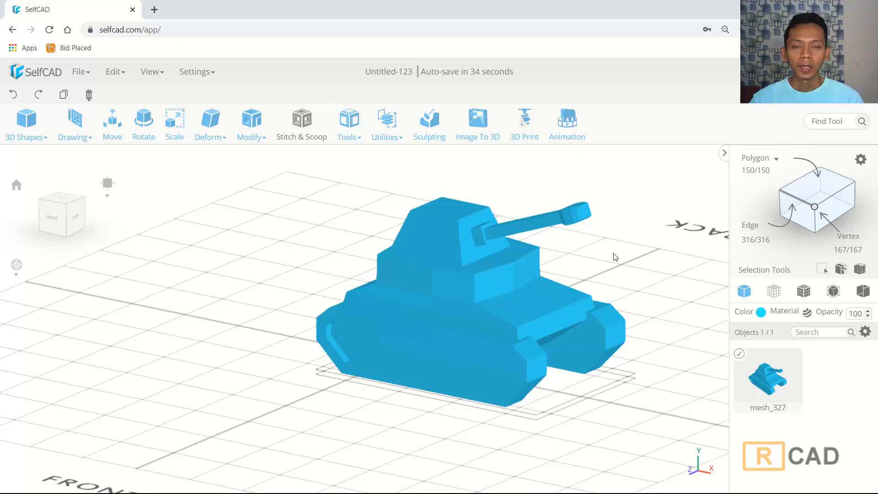